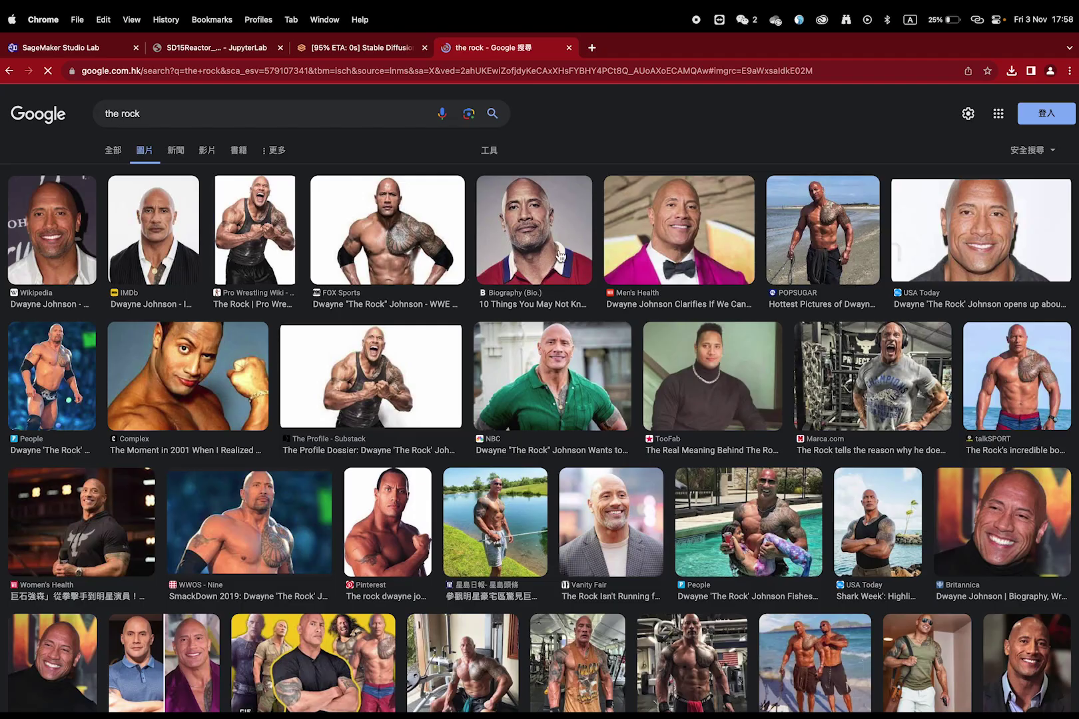
Load the reference face photo into ReActor's face image box
{"action": "left_click", "coordinate": [50, 230]}
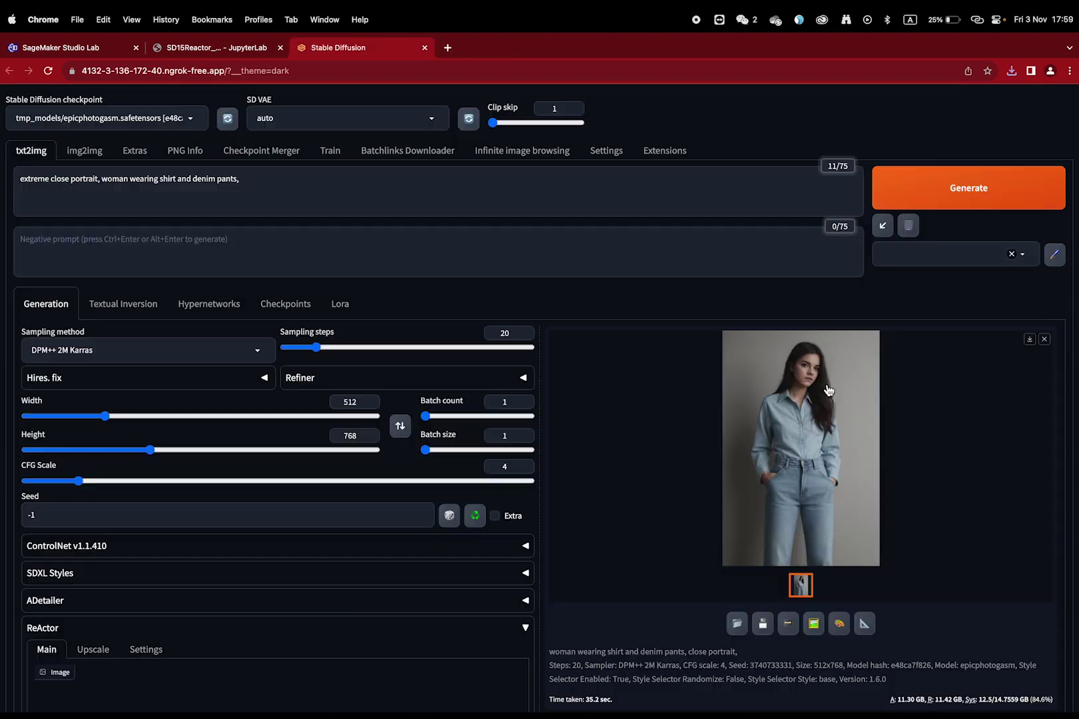
{"action": "scroll", "coordinate": [304, 568], "scroll_direction": "down", "scroll_amount": 5}
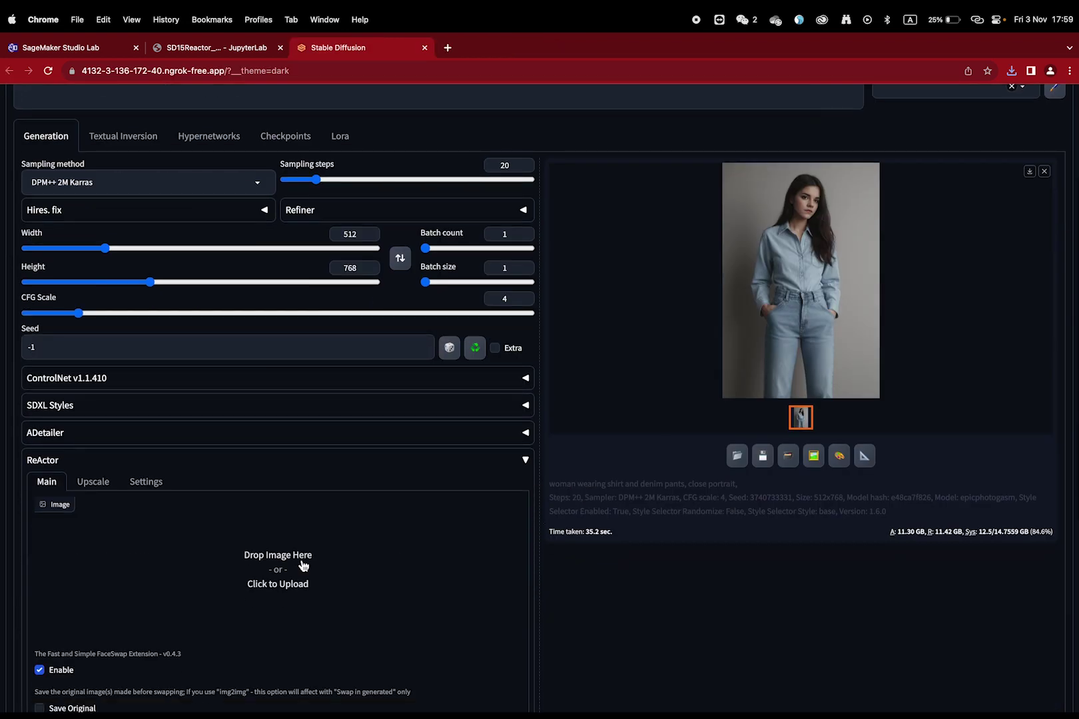
{"action": "left_click", "coordinate": [304, 568]}
{"action": "left_click", "coordinate": [460, 299]}
{"action": "left_click", "coordinate": [746, 487]}
Generate the face-swapped denim-shirt portrait and view it full-screen
{"action": "scroll", "coordinate": [832, 333], "scroll_direction": "up", "scroll_amount": 3}
{"action": "left_click", "coordinate": [917, 203]}
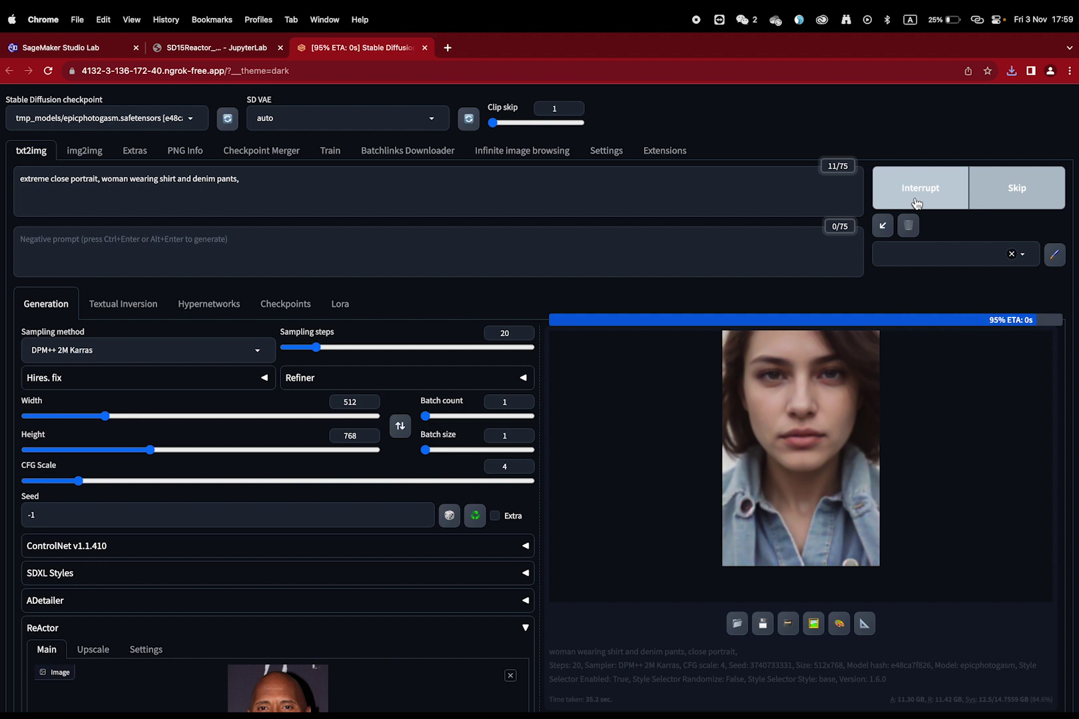
{"action": "left_click", "coordinate": [838, 434]}
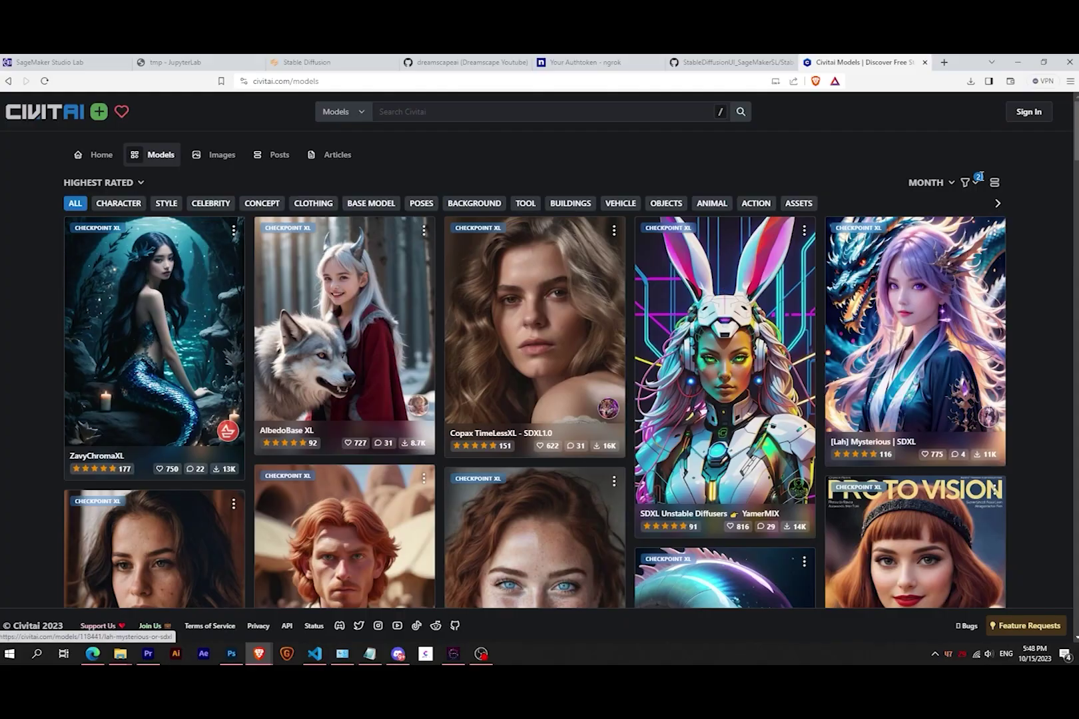
Browse Civitai's Highest Rated checkpoints, such as RealVisXL V2.0 and Juggernaut XL
{"action": "left_click", "coordinate": [967, 185]}
{"action": "left_click", "coordinate": [998, 142]}
{"action": "scroll", "coordinate": [536, 370], "scroll_direction": "down", "scroll_amount": 4}
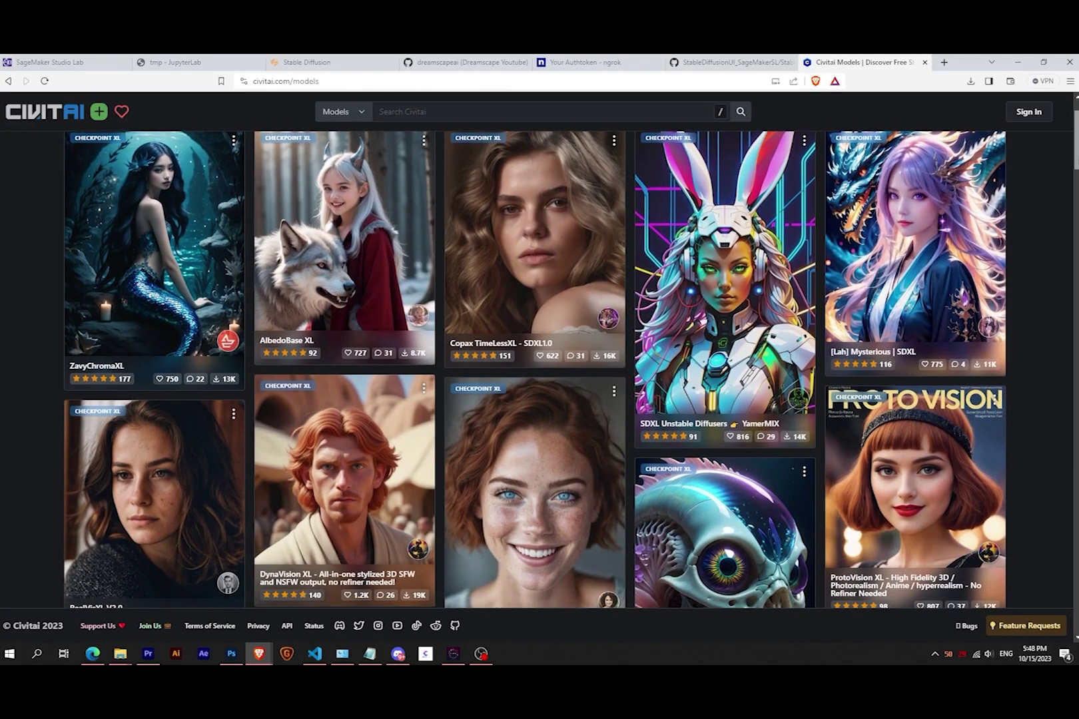
{"action": "scroll", "coordinate": [993, 246], "scroll_direction": "down", "scroll_amount": 10}
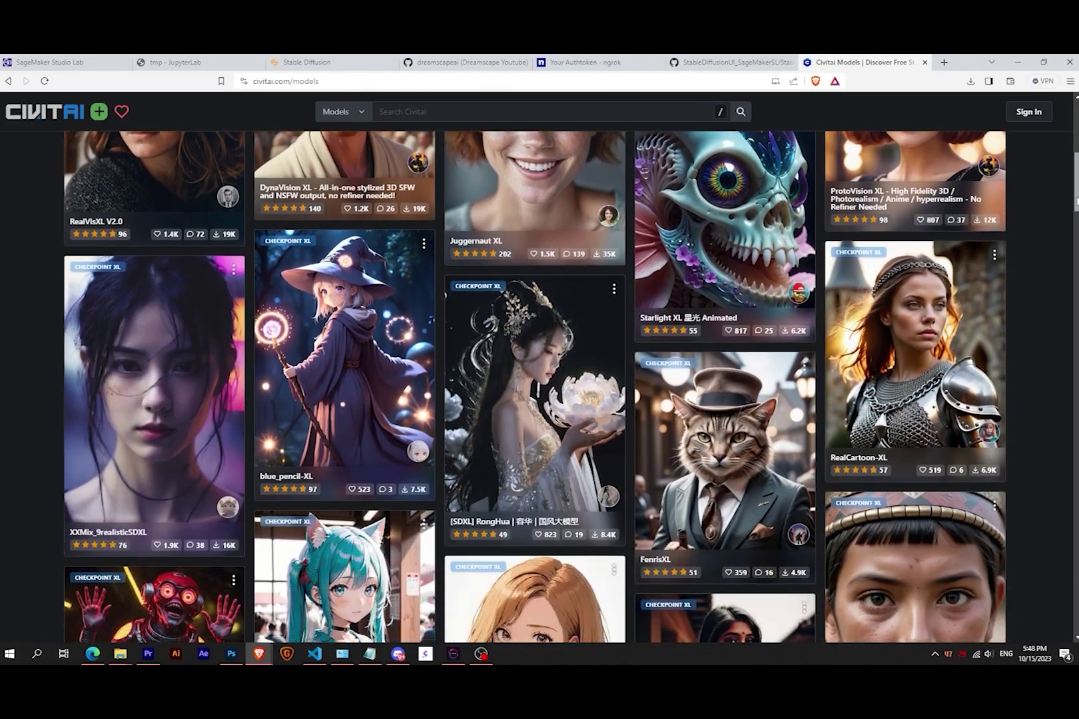
{"action": "scroll", "coordinate": [1075, 227], "scroll_direction": "down", "scroll_amount": 15}
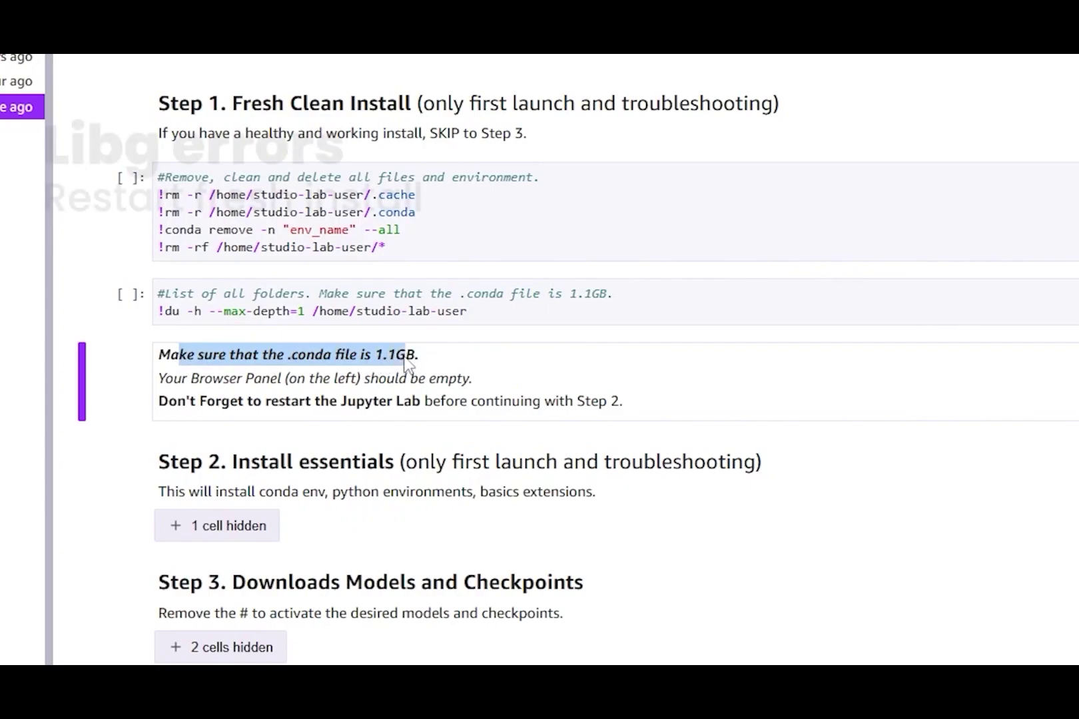
Highlight the 1.1GB conda and restart-JupyterLab notes, then restart the session
{"action": "left_click_drag", "start_coordinate": [373, 365], "coordinate": [602, 353]}
{"action": "left_click", "coordinate": [599, 357]}
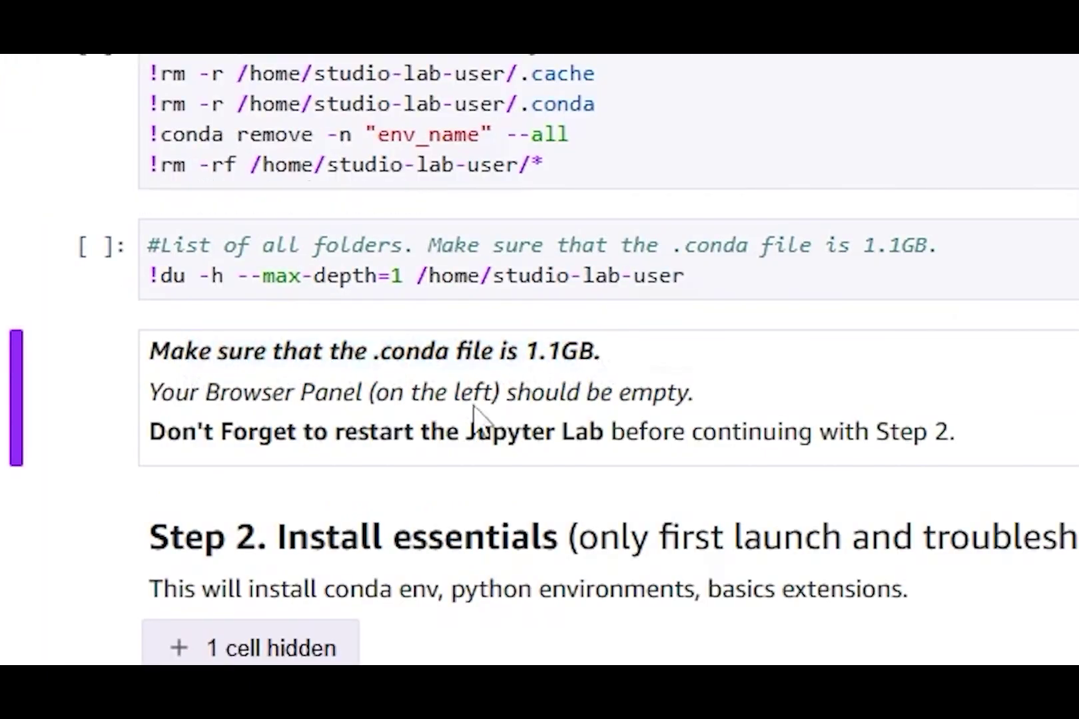
{"action": "left_click_drag", "start_coordinate": [232, 441], "coordinate": [585, 441]}
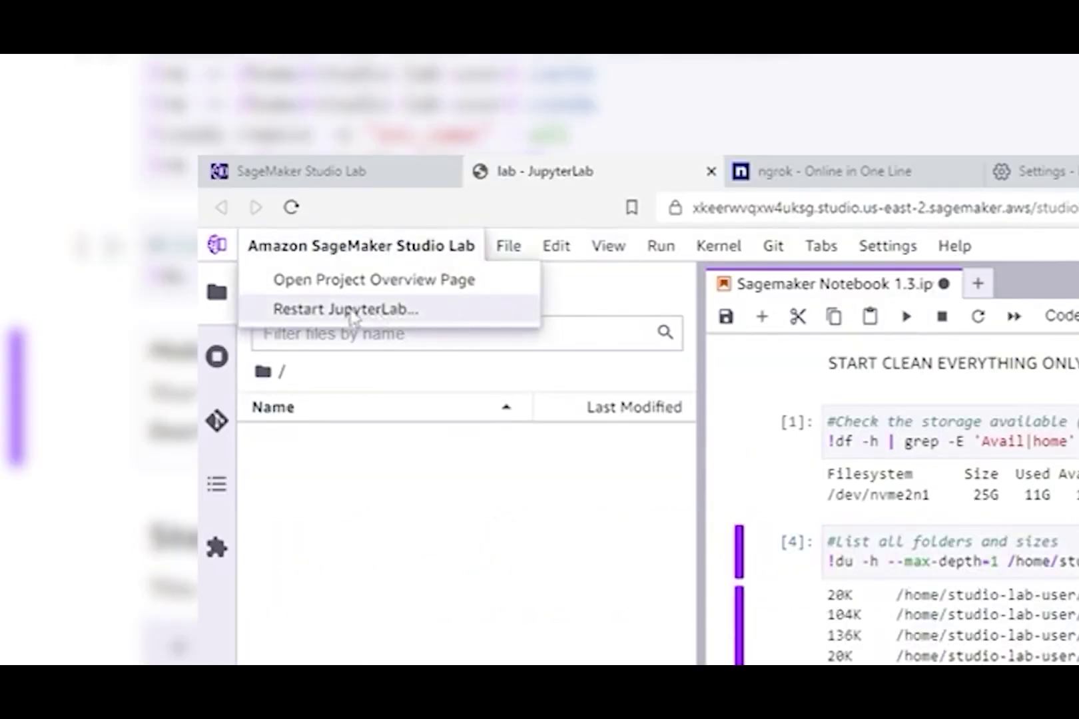
{"action": "left_click", "coordinate": [348, 310]}
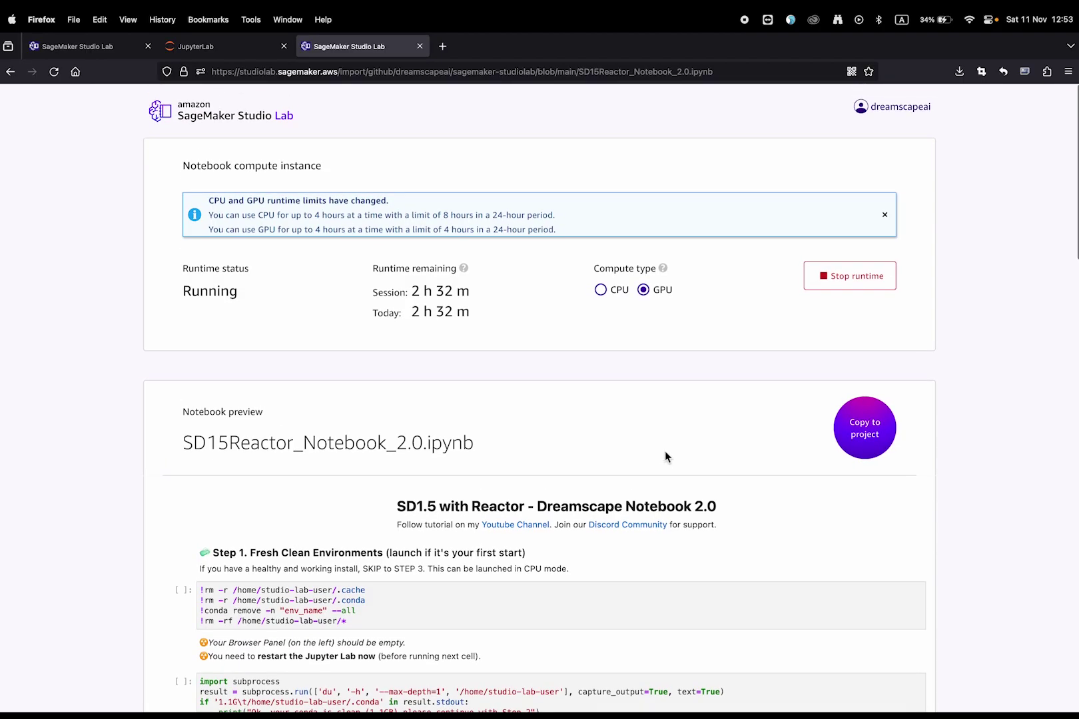
Copy only SD15Reactor_Notebook_2.0.ipynb into the project using Copy Notebook Only
{"action": "scroll", "coordinate": [551, 377], "scroll_direction": "down", "scroll_amount": 2}
{"action": "scroll", "coordinate": [550, 379], "scroll_direction": "down", "scroll_amount": 5}
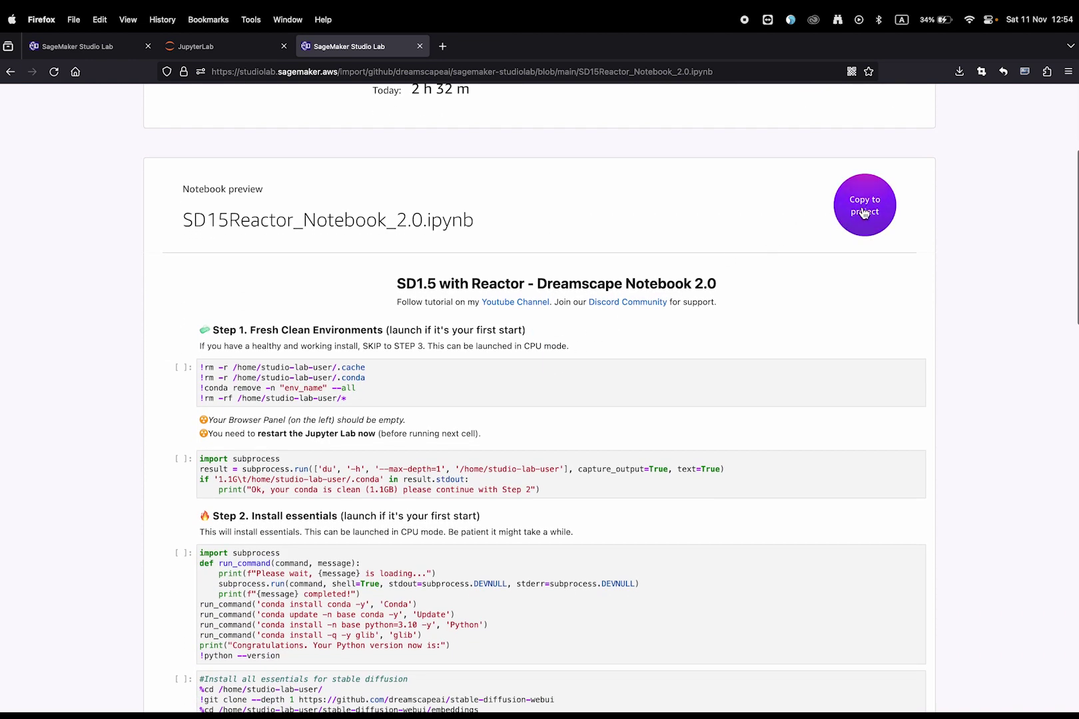
{"action": "left_click", "coordinate": [877, 217]}
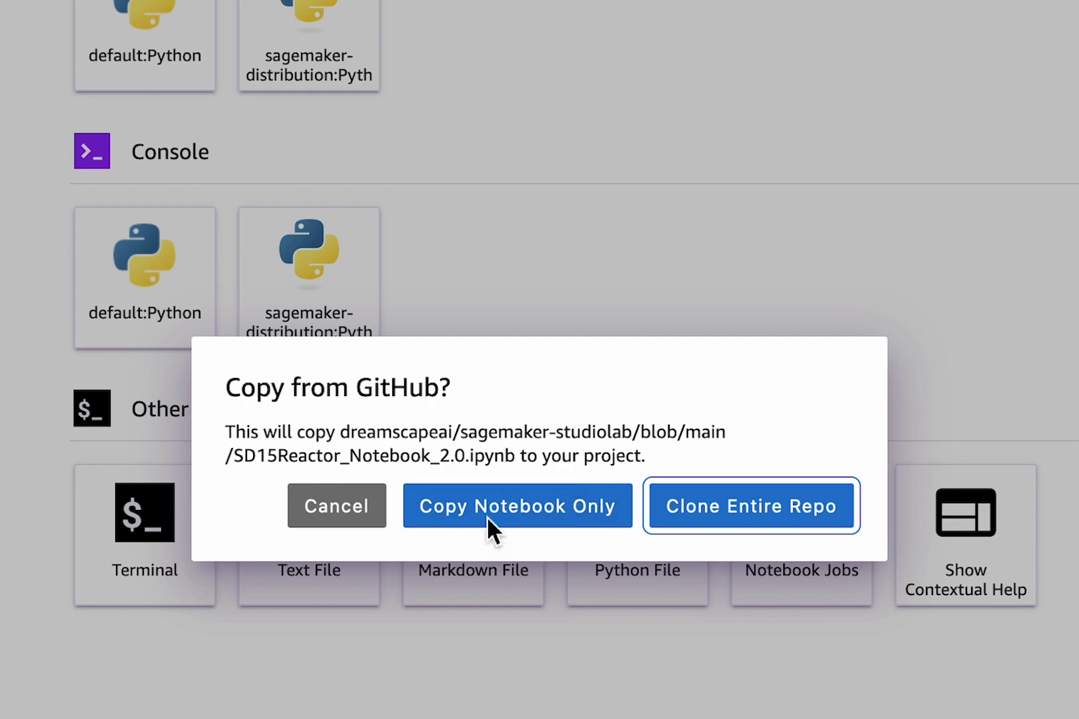
{"action": "left_click", "coordinate": [490, 514]}
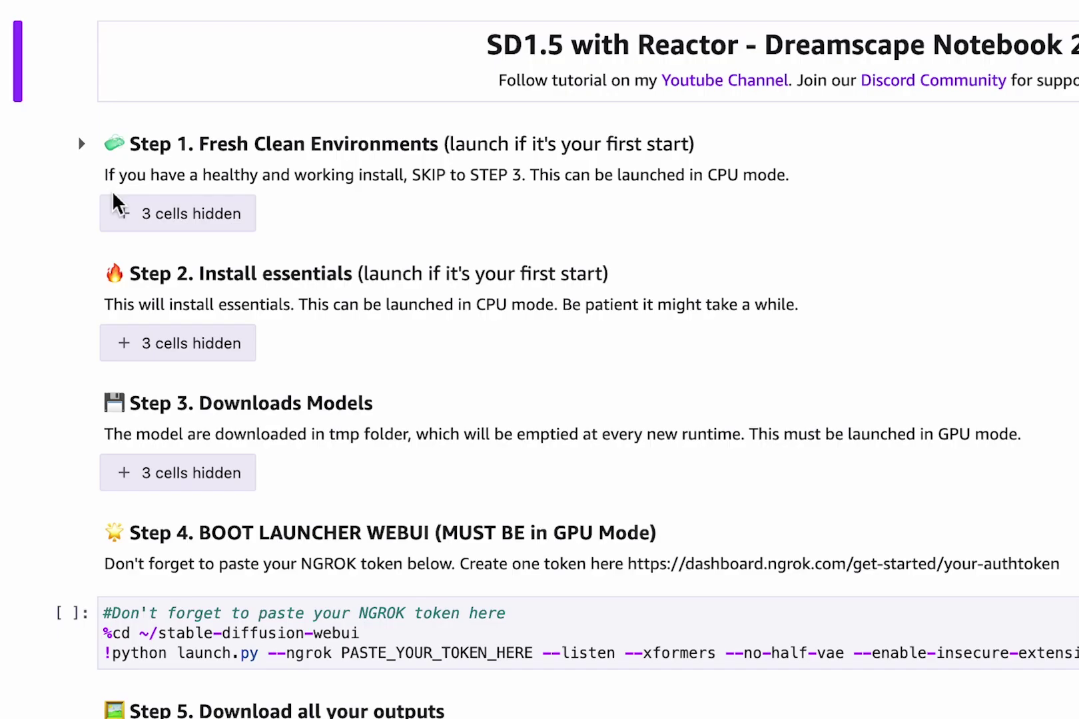
Expand Step 1 and run its rm cleanup cell, deleting the cache and conda folders
{"action": "left_click", "coordinate": [82, 144]}
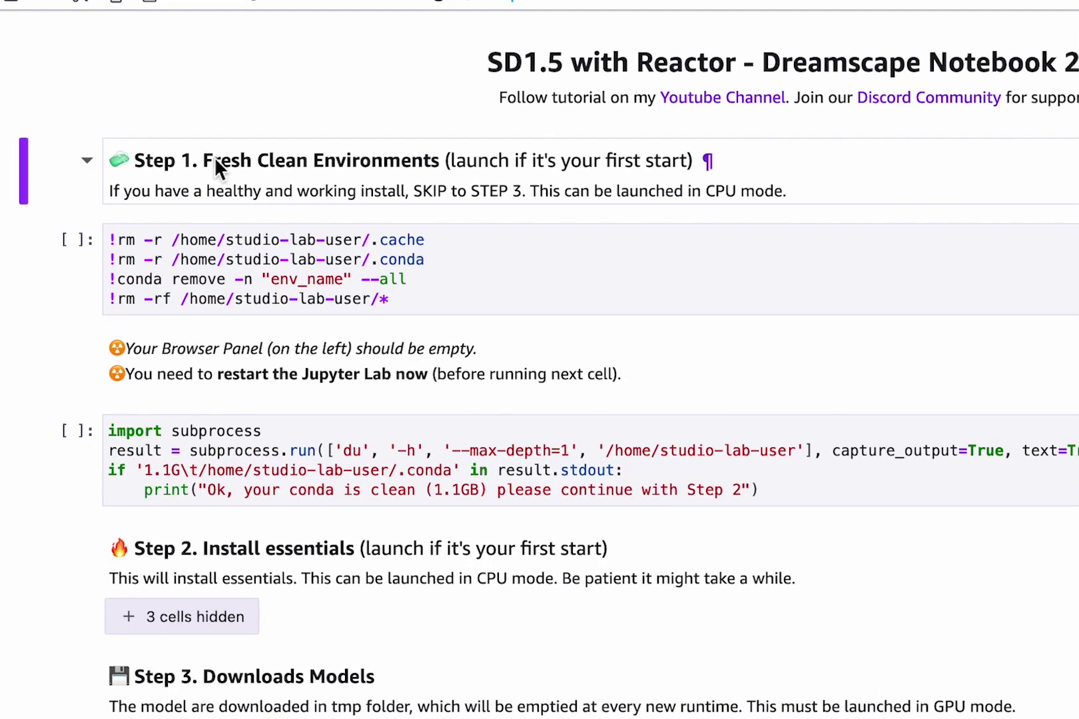
{"action": "left_click_drag", "start_coordinate": [215, 163], "coordinate": [603, 163]}
{"action": "left_click", "coordinate": [239, 212]}
{"action": "left_click", "coordinate": [363, 267]}
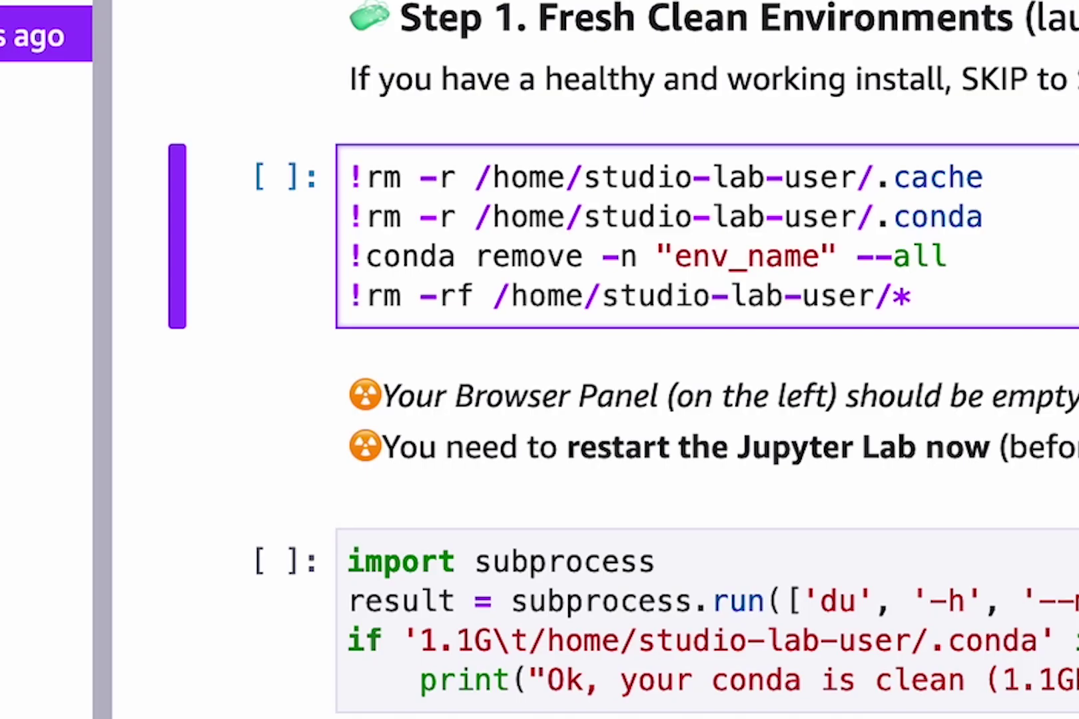
{"action": "key", "text": "shift+Return"}
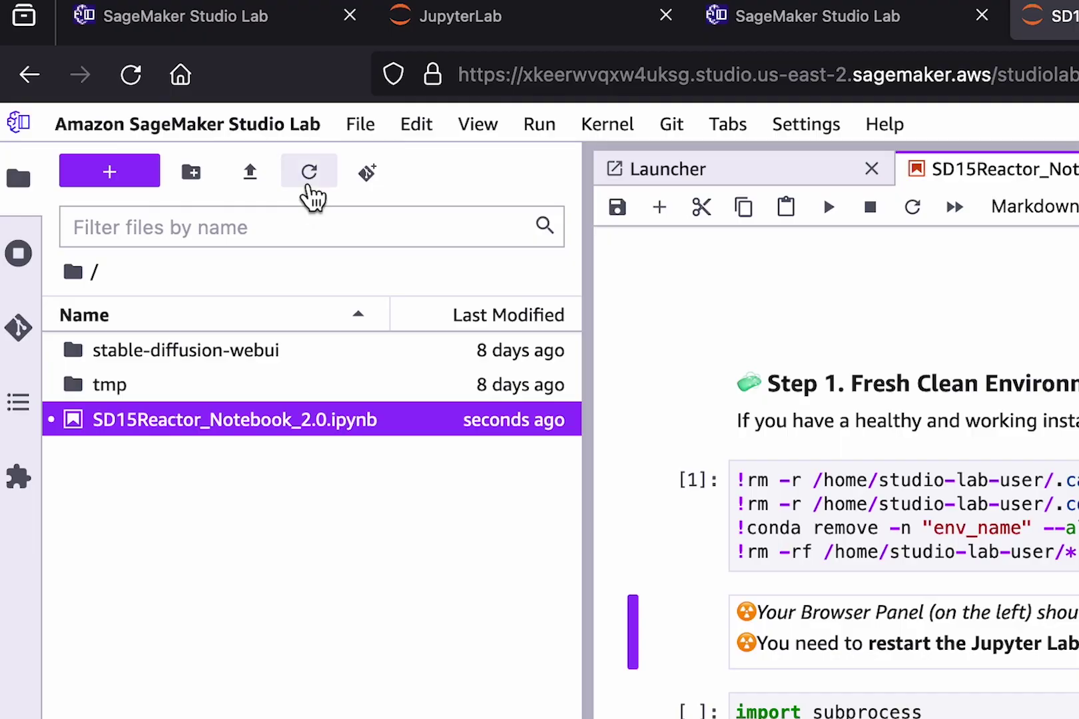
Confirm the file list is empty, save the notebook and restart JupyterLab
{"action": "left_click", "coordinate": [305, 174]}
{"action": "left_click", "coordinate": [233, 133]}
{"action": "left_click", "coordinate": [257, 460]}
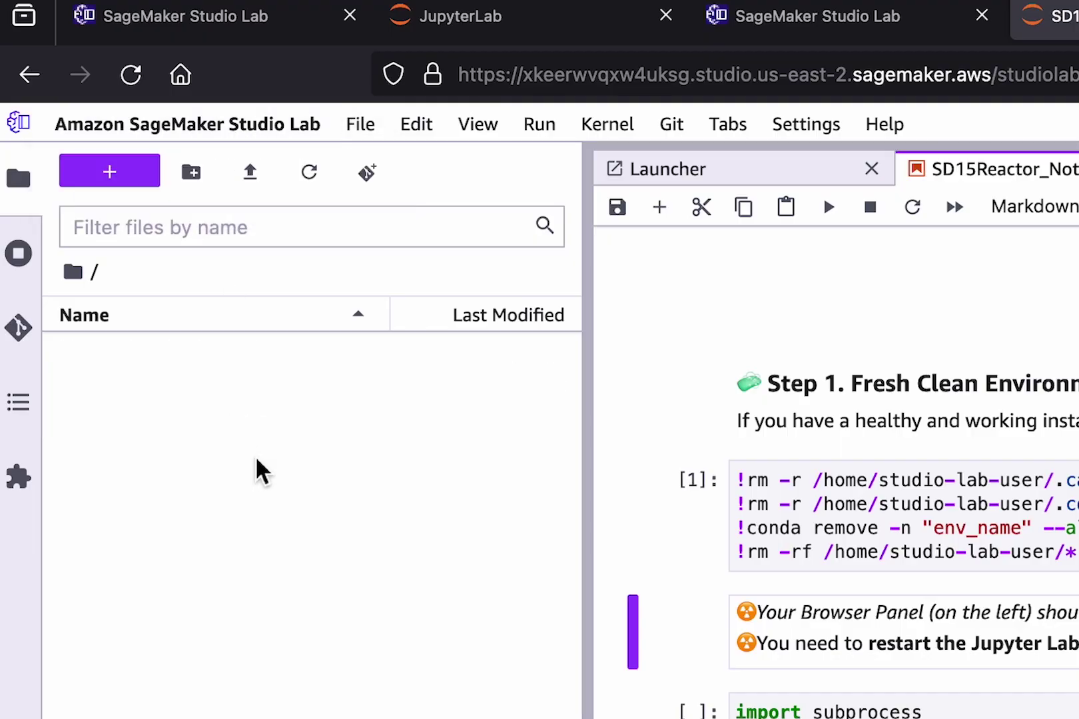
{"action": "left_click", "coordinate": [239, 137]}
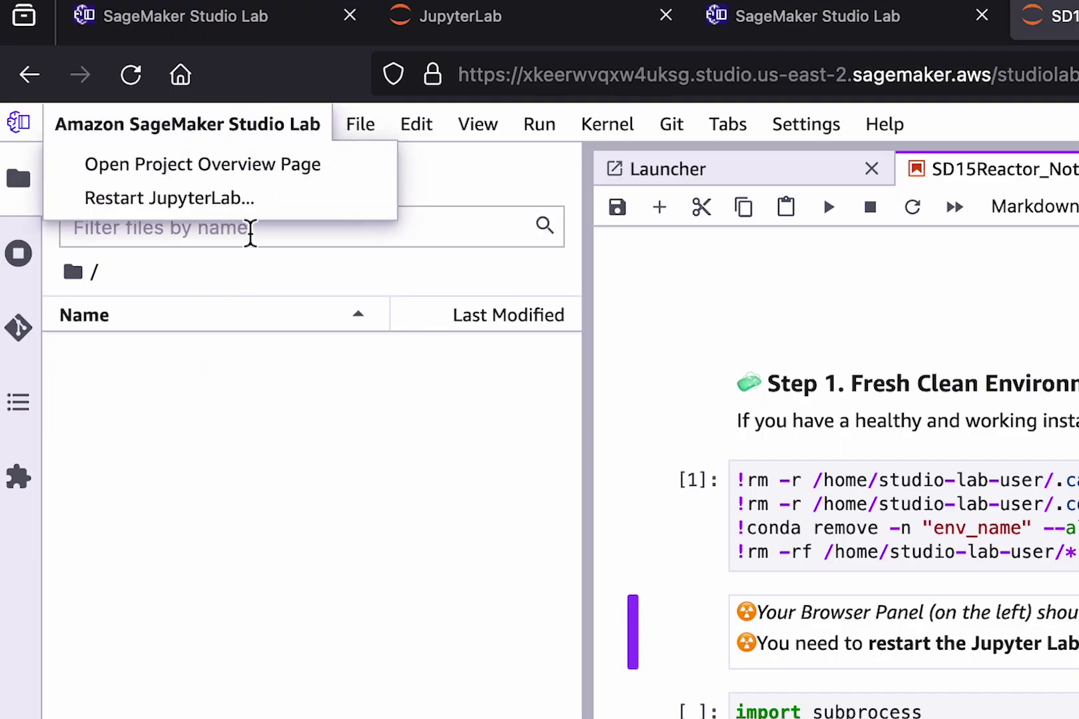
{"action": "left_click", "coordinate": [168, 203]}
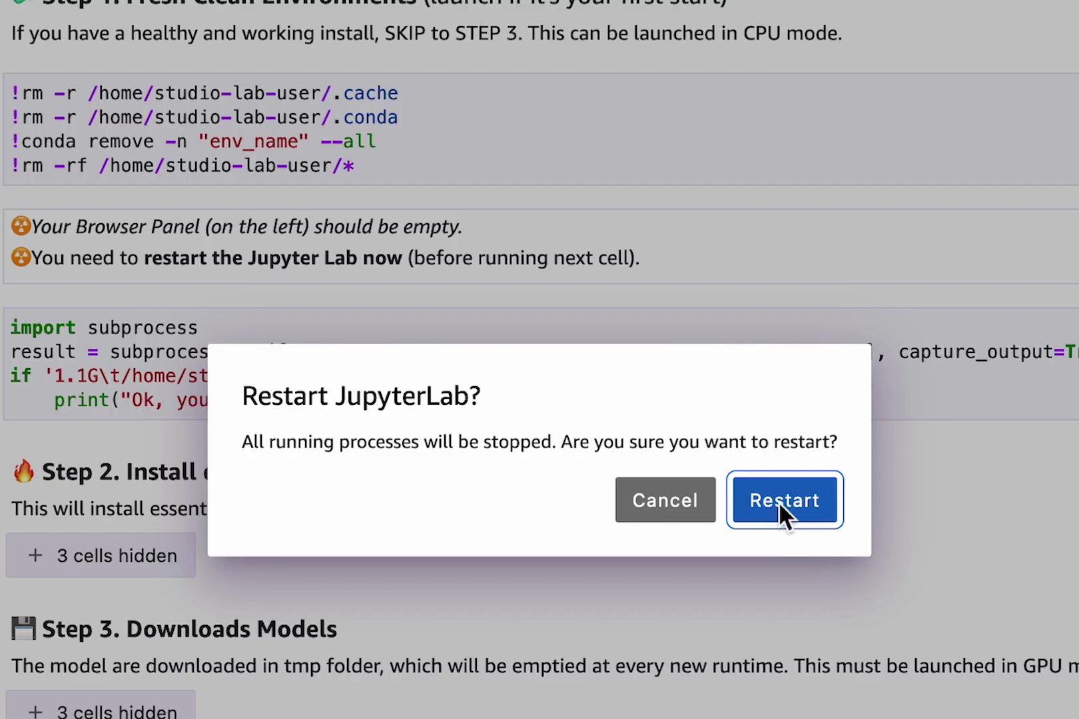
{"action": "left_click", "coordinate": [778, 502]}
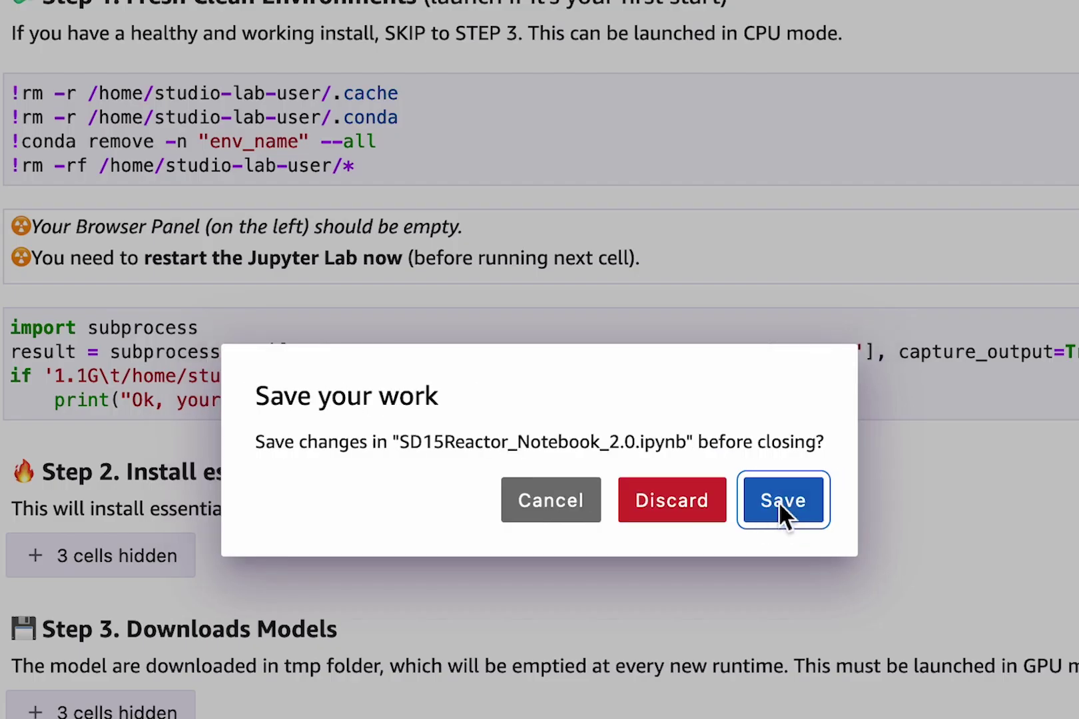
{"action": "left_click", "coordinate": [781, 504]}
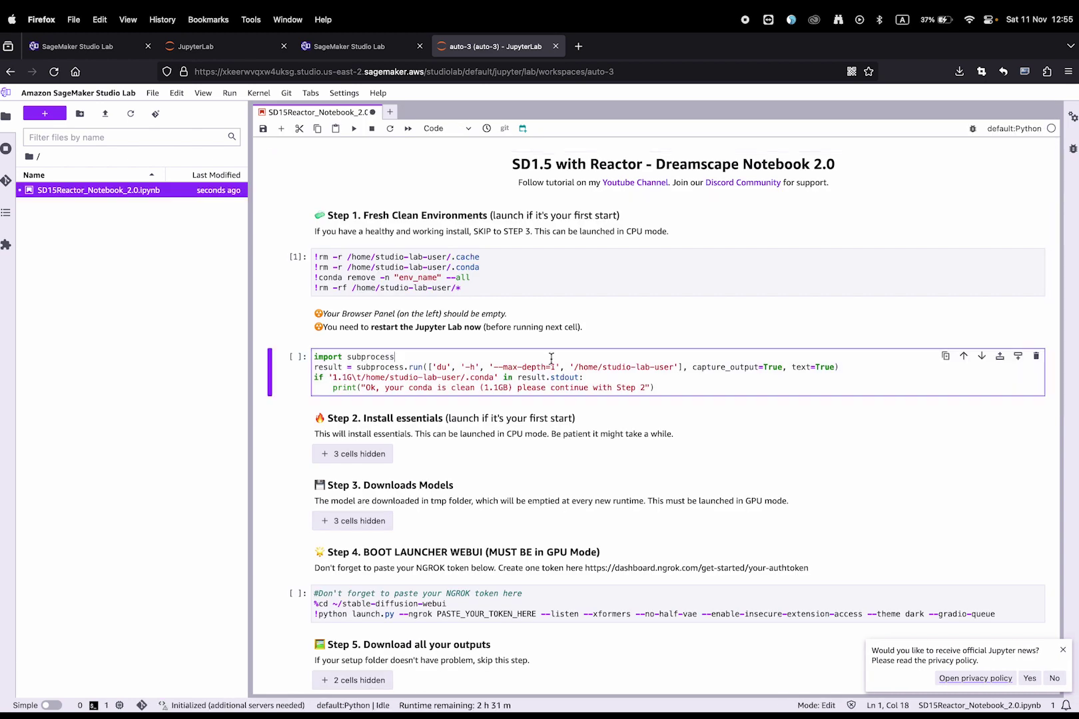
Run the conda check cell, confirming a clean 1.1GB conda
{"action": "left_click", "coordinate": [353, 130]}
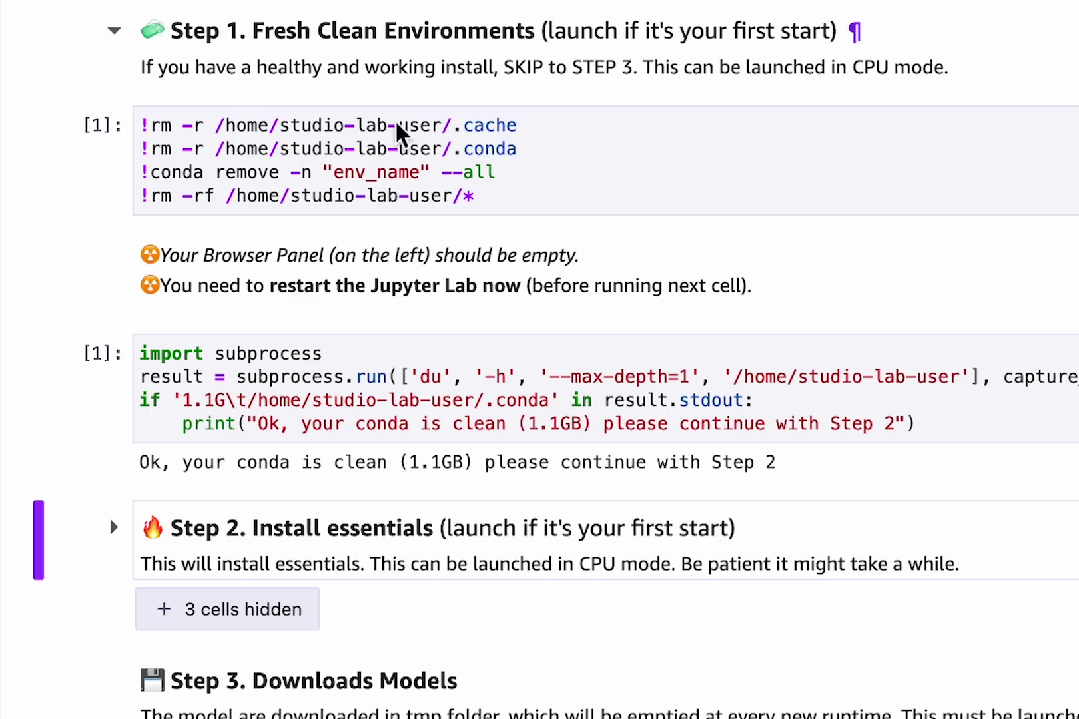
{"action": "left_click_drag", "start_coordinate": [199, 470], "coordinate": [636, 466]}
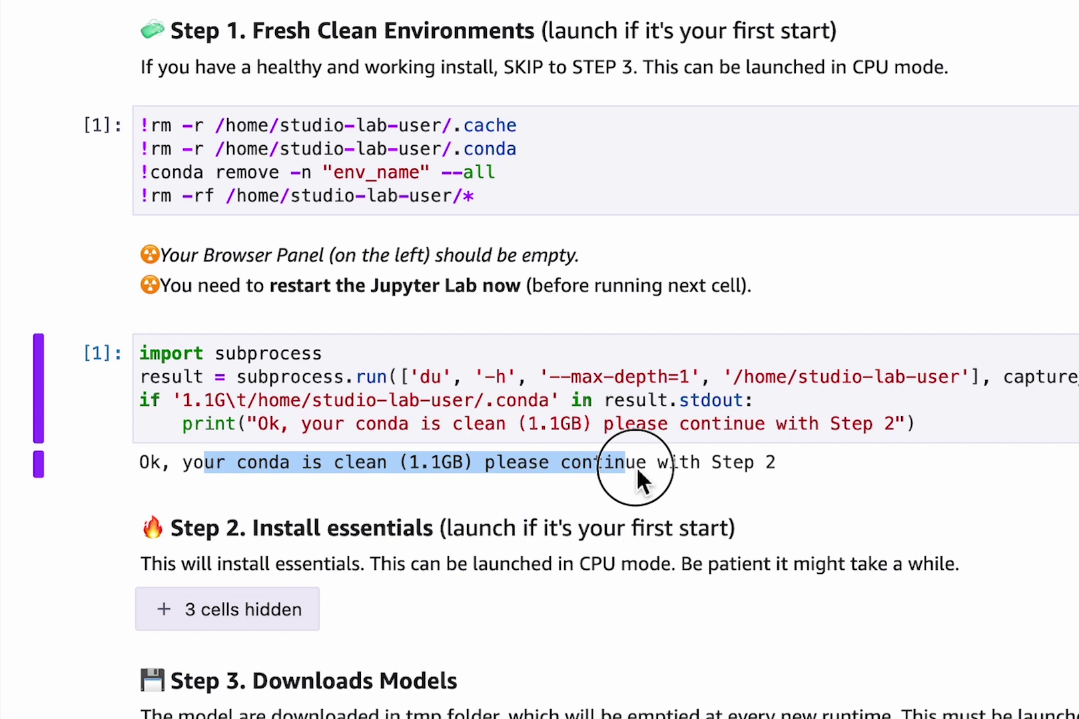
{"action": "left_click", "coordinate": [678, 467]}
Expand Step 2 and run its essentials install cell, reporting Python 3.10.13
{"action": "left_click", "coordinate": [119, 572]}
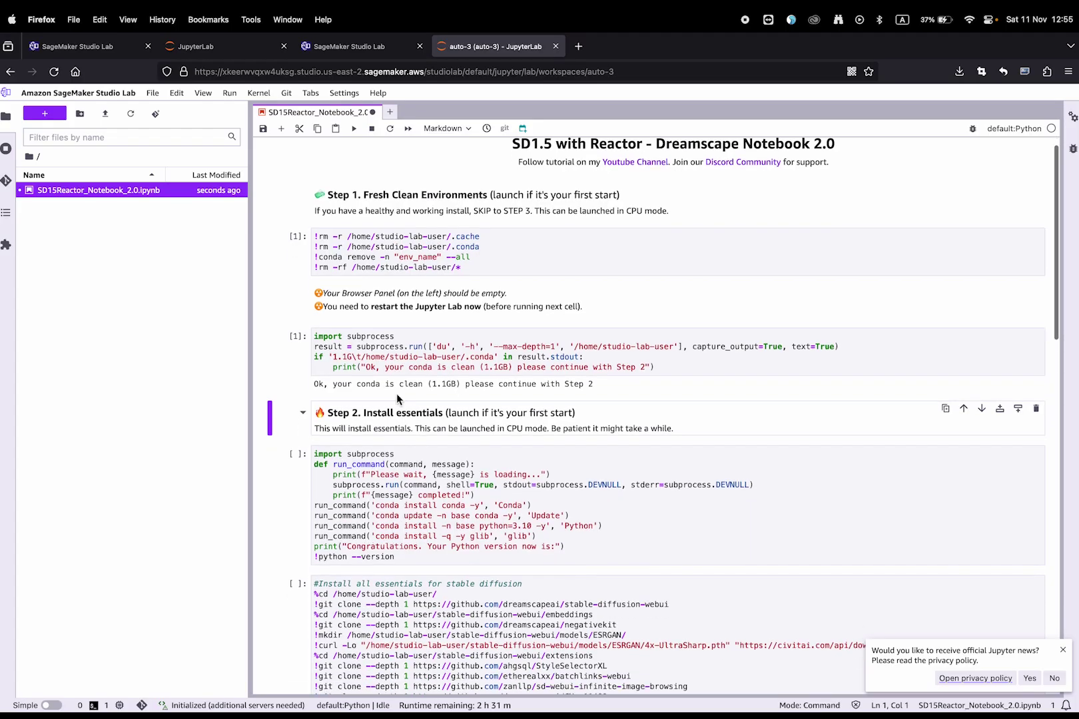
{"action": "scroll", "coordinate": [468, 433], "scroll_direction": "down", "scroll_amount": 2}
{"action": "left_click", "coordinate": [468, 439]}
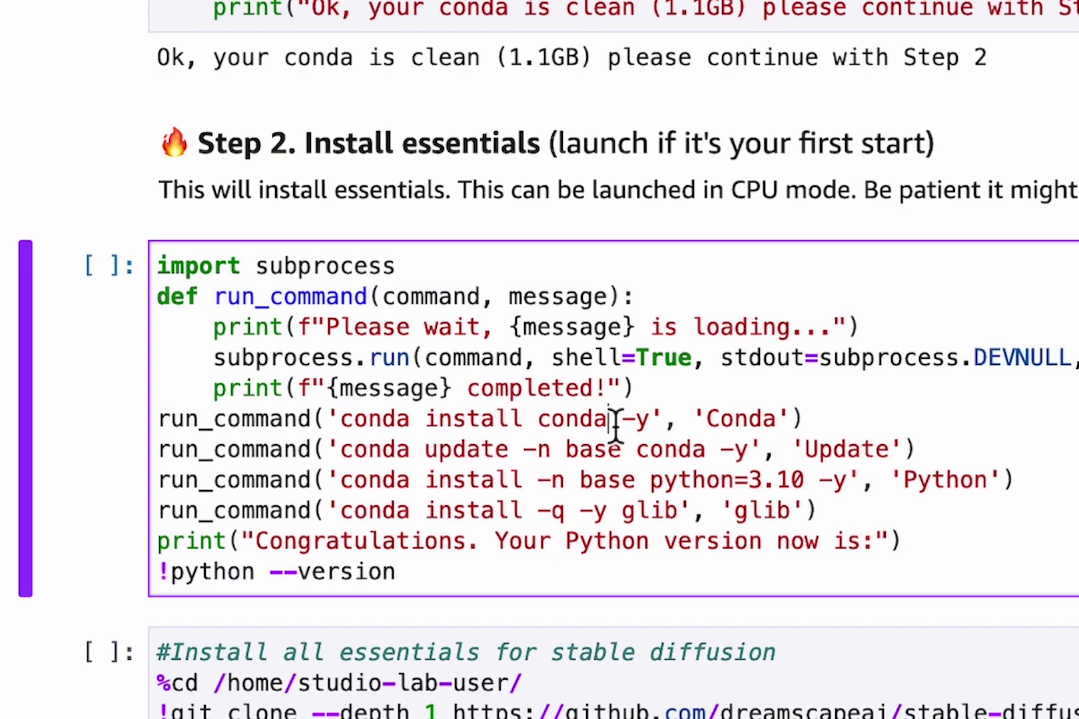
{"action": "key", "text": "shift+Return"}
{"action": "left_click_drag", "start_coordinate": [375, 506], "coordinate": [428, 506]}
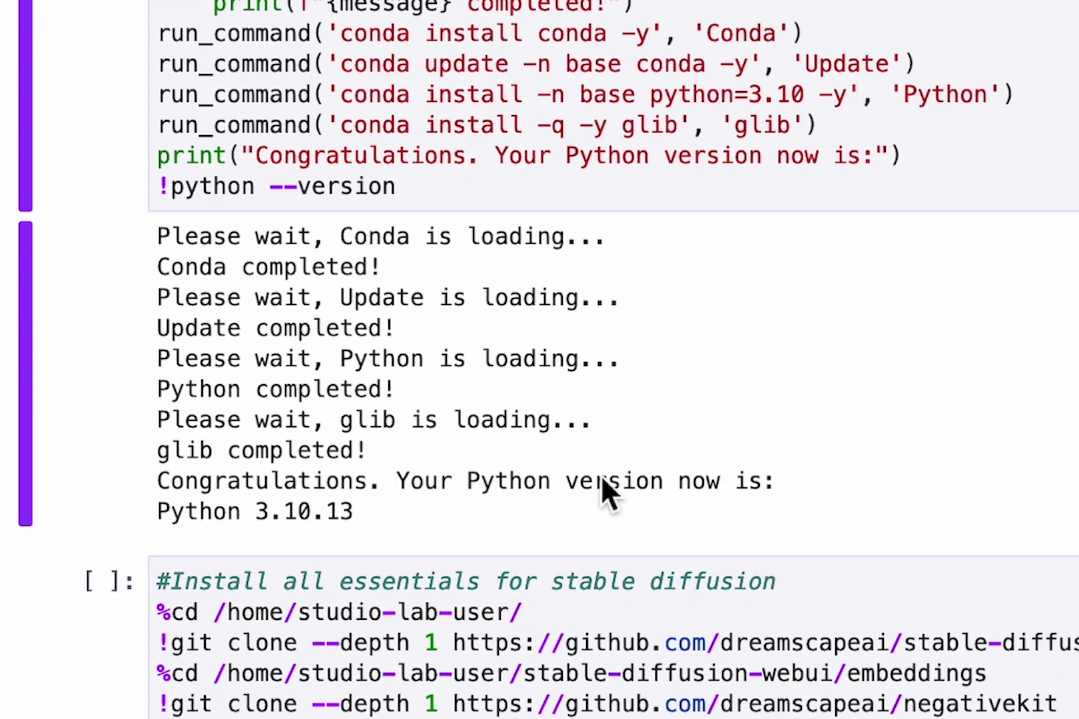
Run the stable diffusion essentials cell to clone the WebUI and extensions
{"action": "left_click_drag", "start_coordinate": [601, 481], "coordinate": [155, 487]}
{"action": "left_click", "coordinate": [437, 419]}
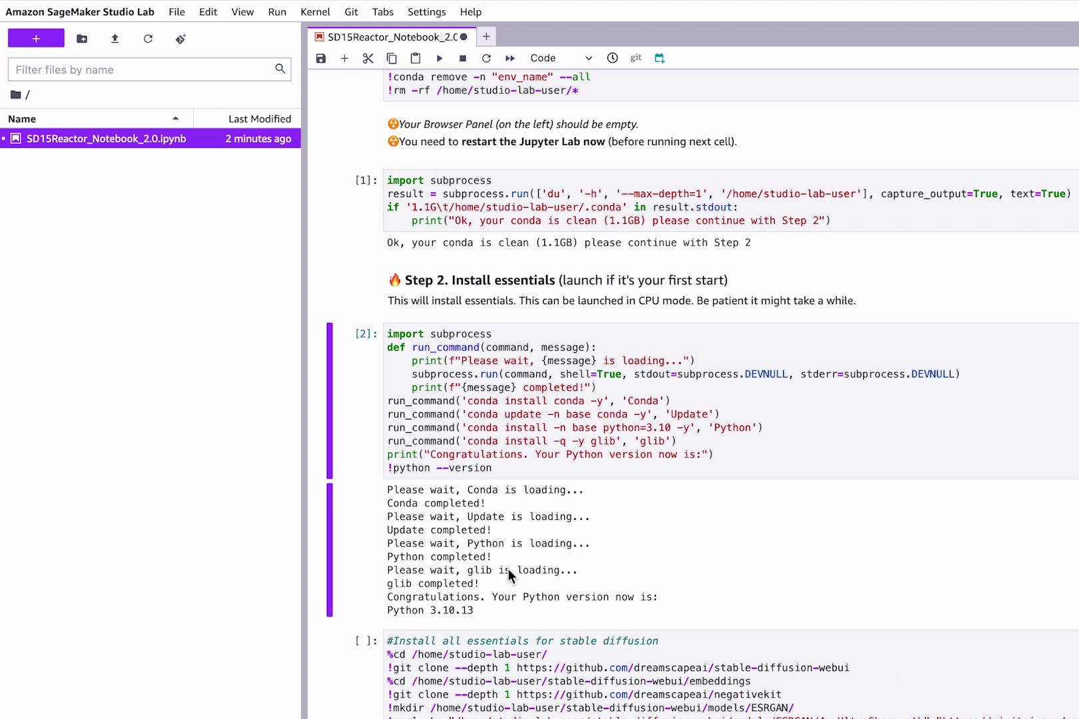
{"action": "scroll", "coordinate": [508, 575], "scroll_direction": "down", "scroll_amount": 5}
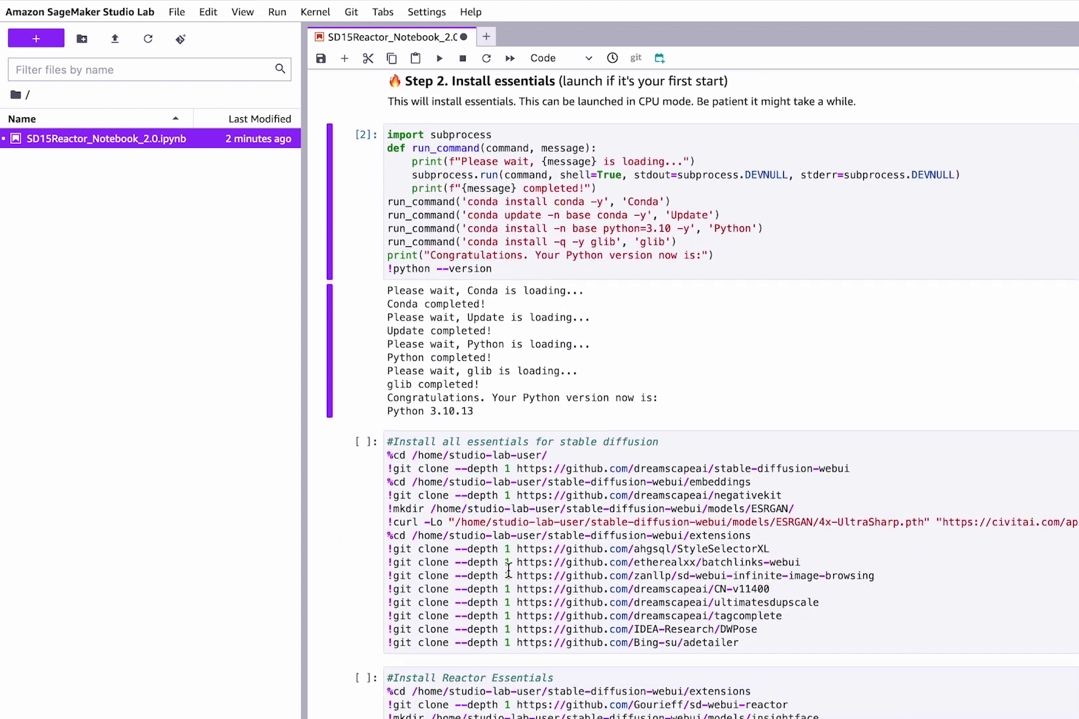
{"action": "left_click", "coordinate": [504, 385]}
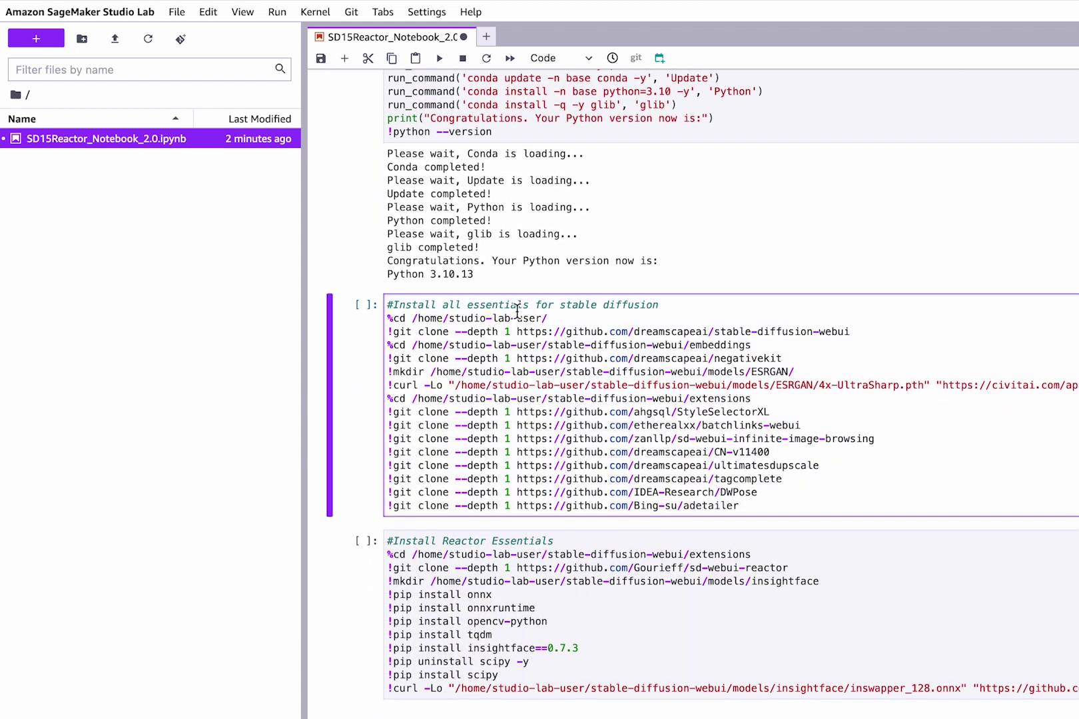
{"action": "left_click_drag", "start_coordinate": [478, 305], "coordinate": [607, 305]}
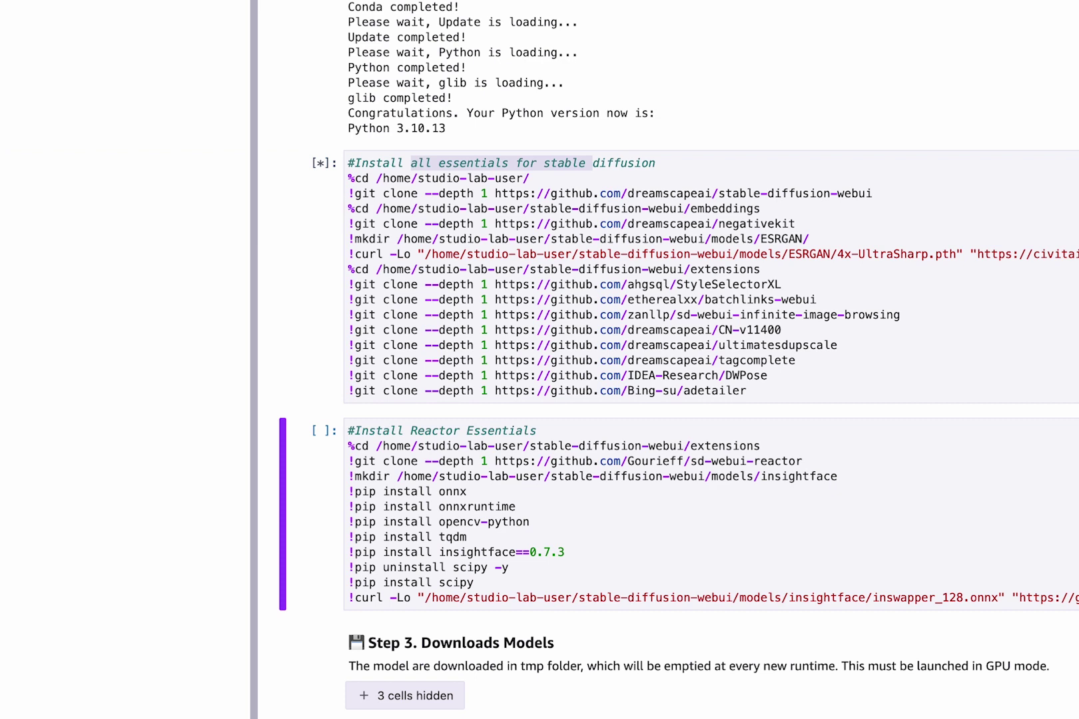
{"action": "key", "text": "shift+Return"}
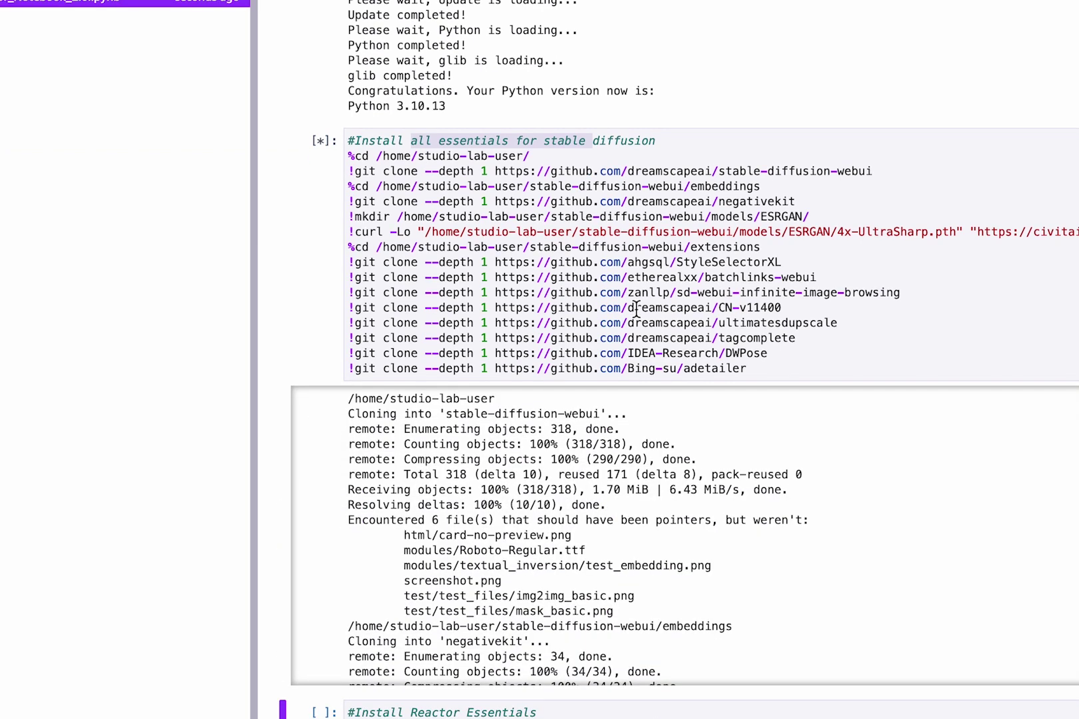
Run the Install Reactor Essentials cell to clone sd-webui-reactor
{"action": "scroll", "coordinate": [636, 308], "scroll_direction": "down", "scroll_amount": 1}
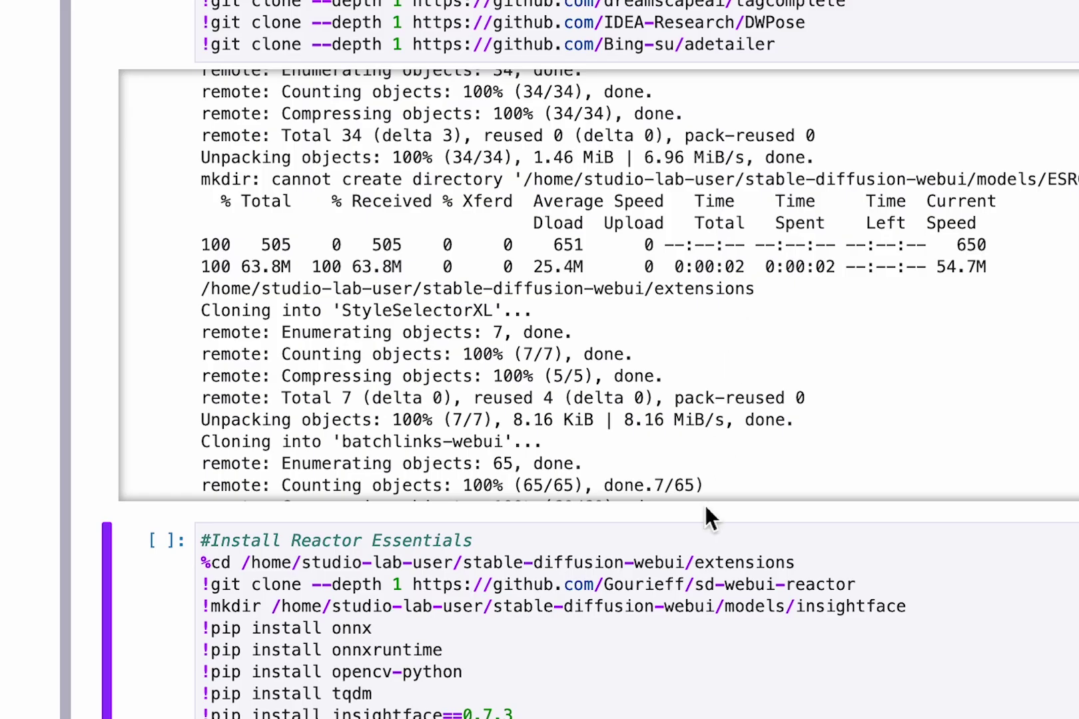
{"action": "scroll", "coordinate": [705, 513], "scroll_direction": "down", "scroll_amount": 8}
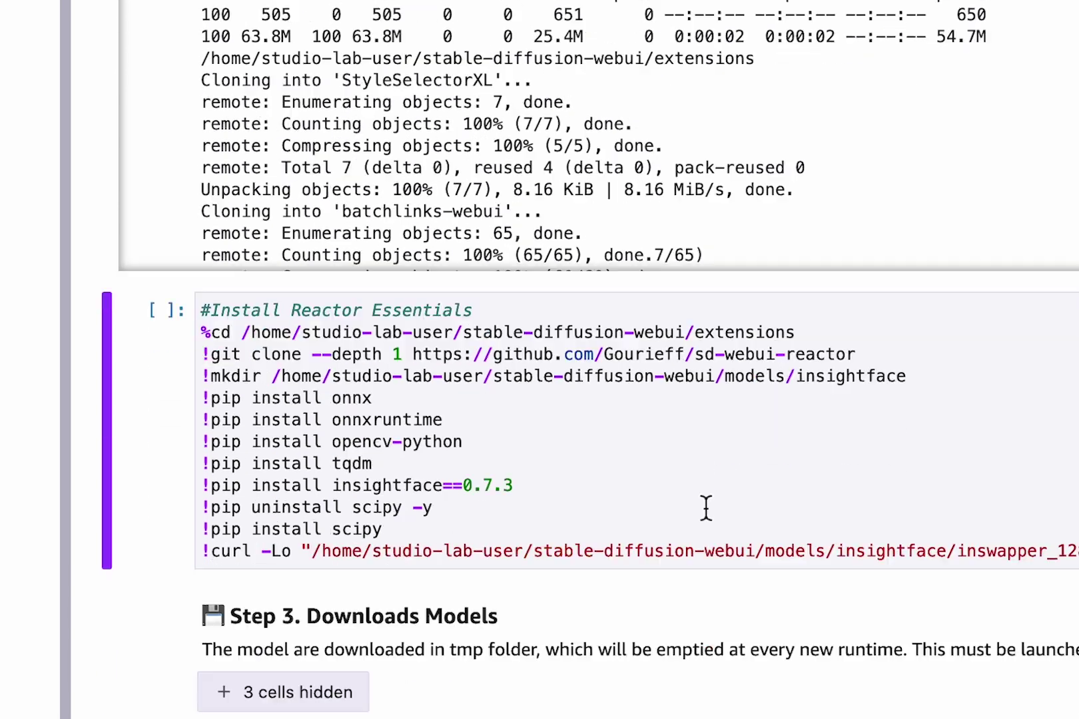
{"action": "left_click", "coordinate": [577, 343]}
{"action": "left_click_drag", "start_coordinate": [276, 219], "coordinate": [417, 210]}
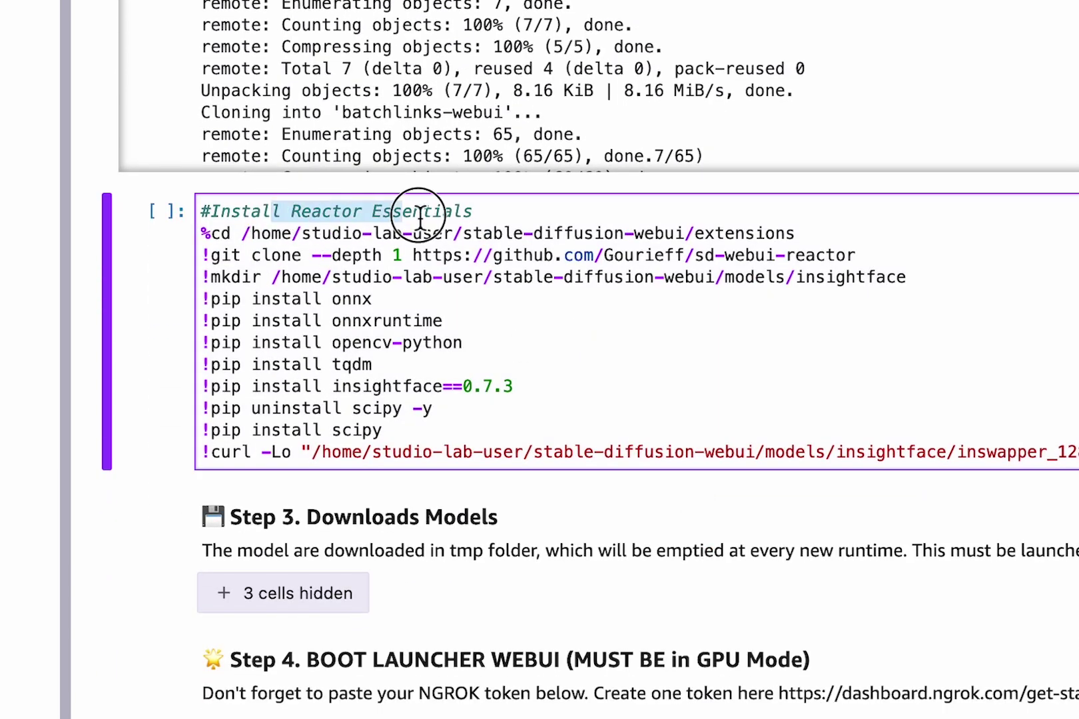
{"action": "left_click", "coordinate": [446, 214]}
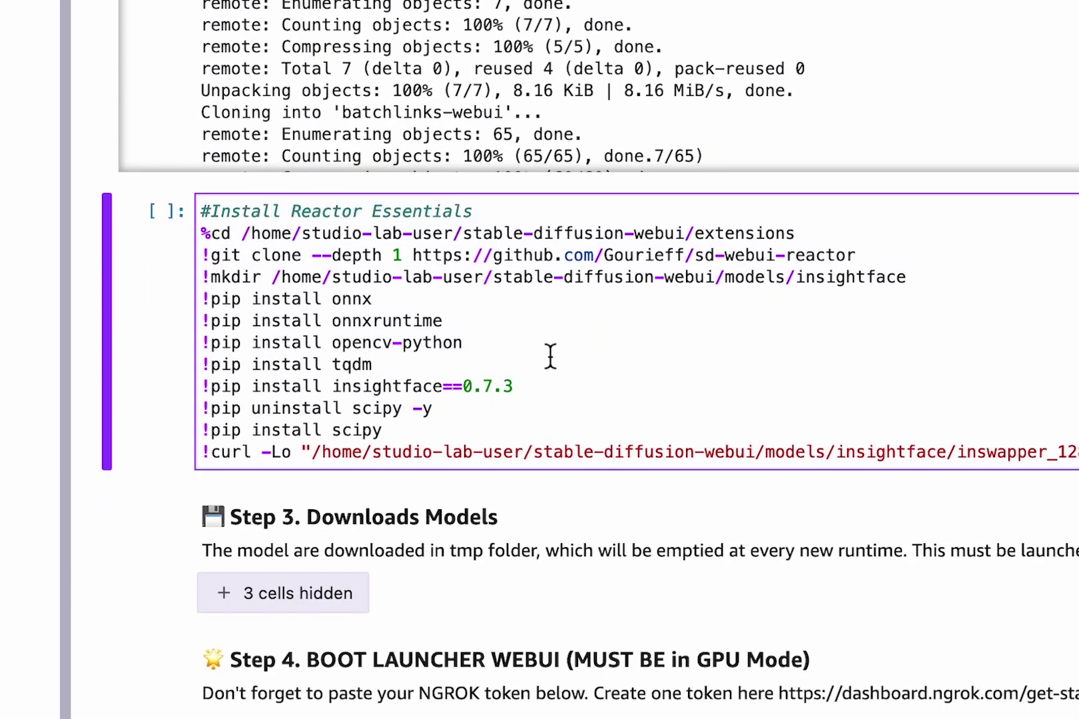
{"action": "key", "text": "shift+Return"}
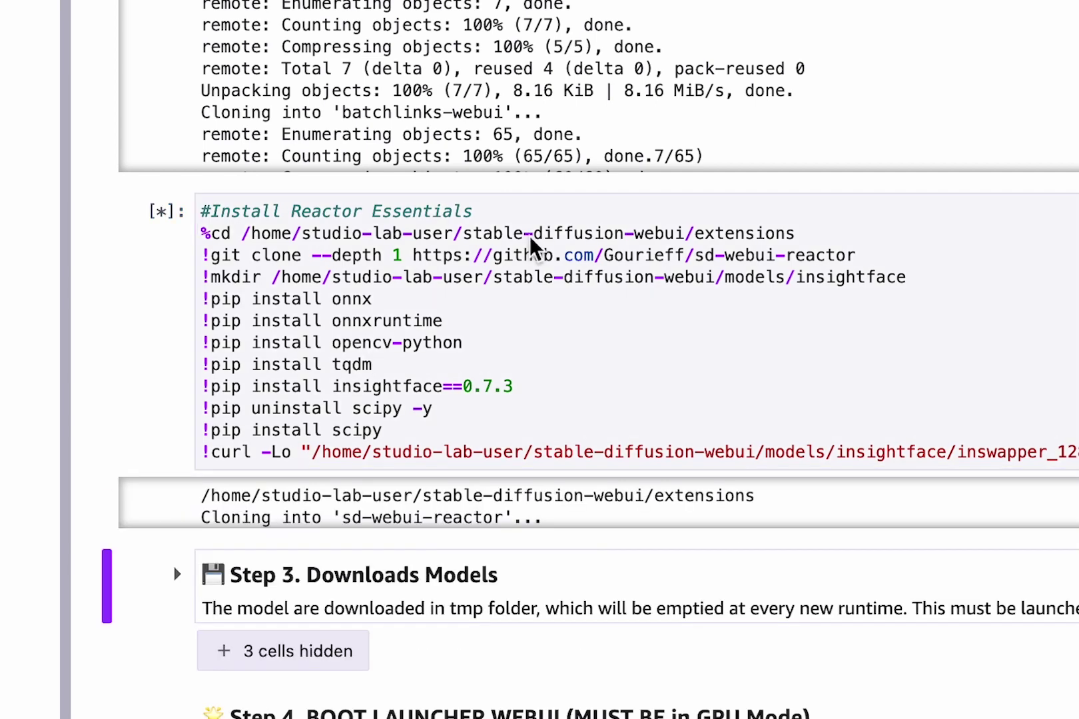
Expand Step 3 and download the Realisticvision51 and Epicphotogasm checkpoints into tmp_models
{"action": "scroll", "coordinate": [617, 371], "scroll_direction": "down", "scroll_amount": 2}
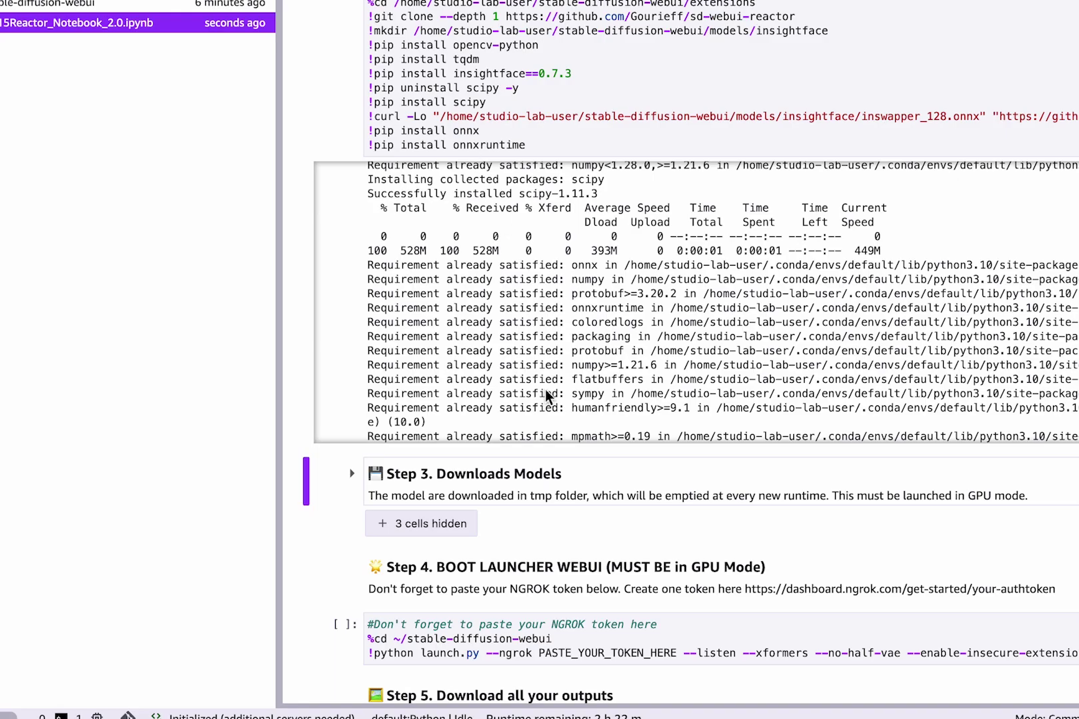
{"action": "left_click", "coordinate": [351, 474]}
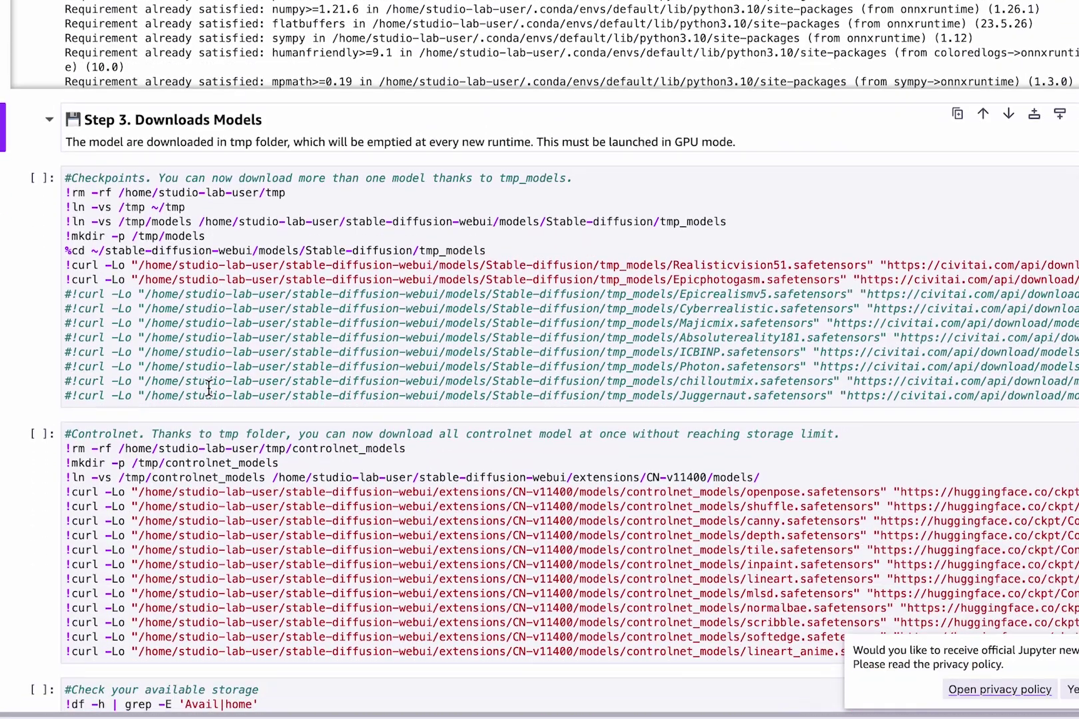
{"action": "left_click", "coordinate": [496, 608]}
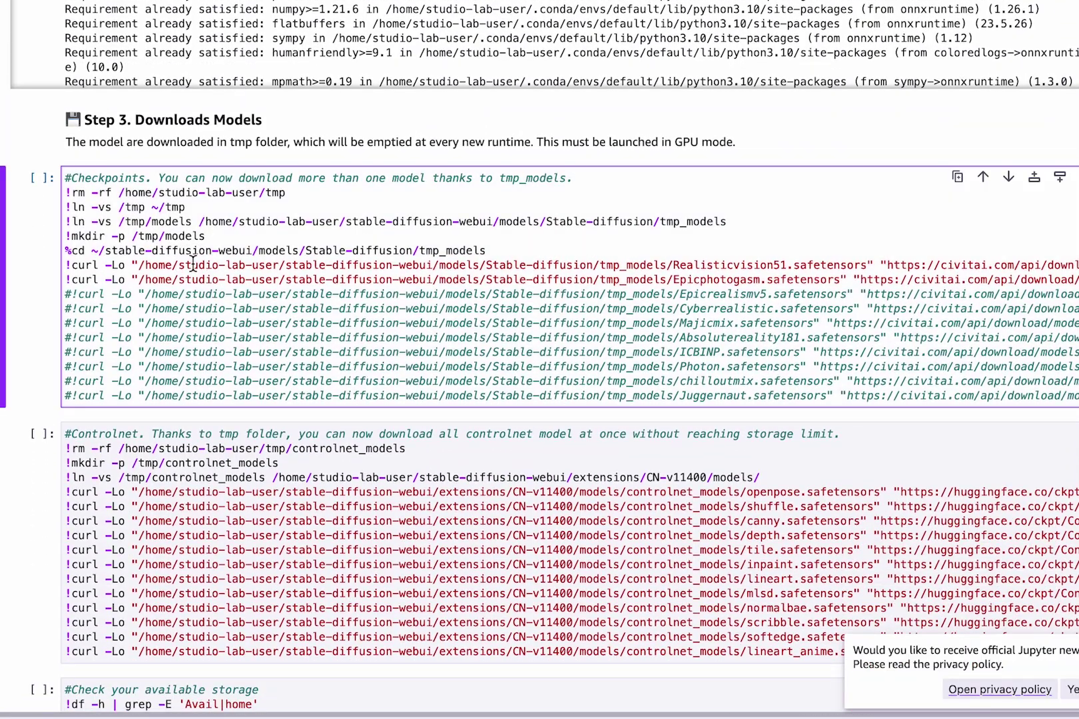
{"action": "left_click_drag", "start_coordinate": [187, 182], "coordinate": [561, 181]}
{"action": "left_click_drag", "start_coordinate": [661, 265], "coordinate": [743, 263]}
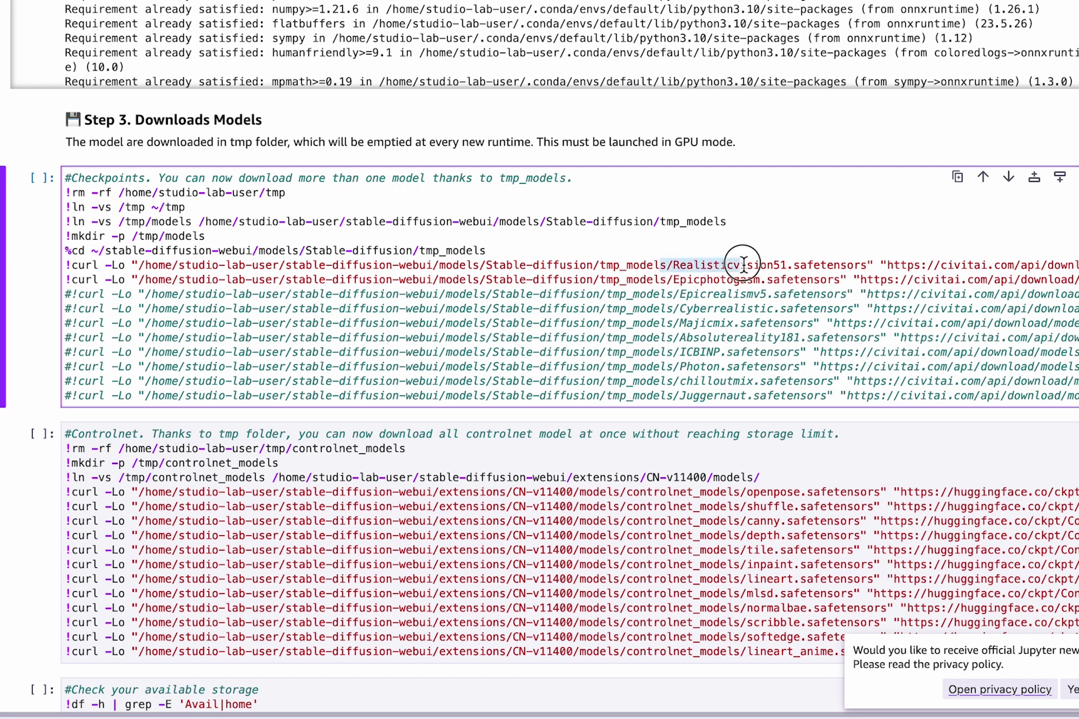
{"action": "left_click", "coordinate": [682, 280]}
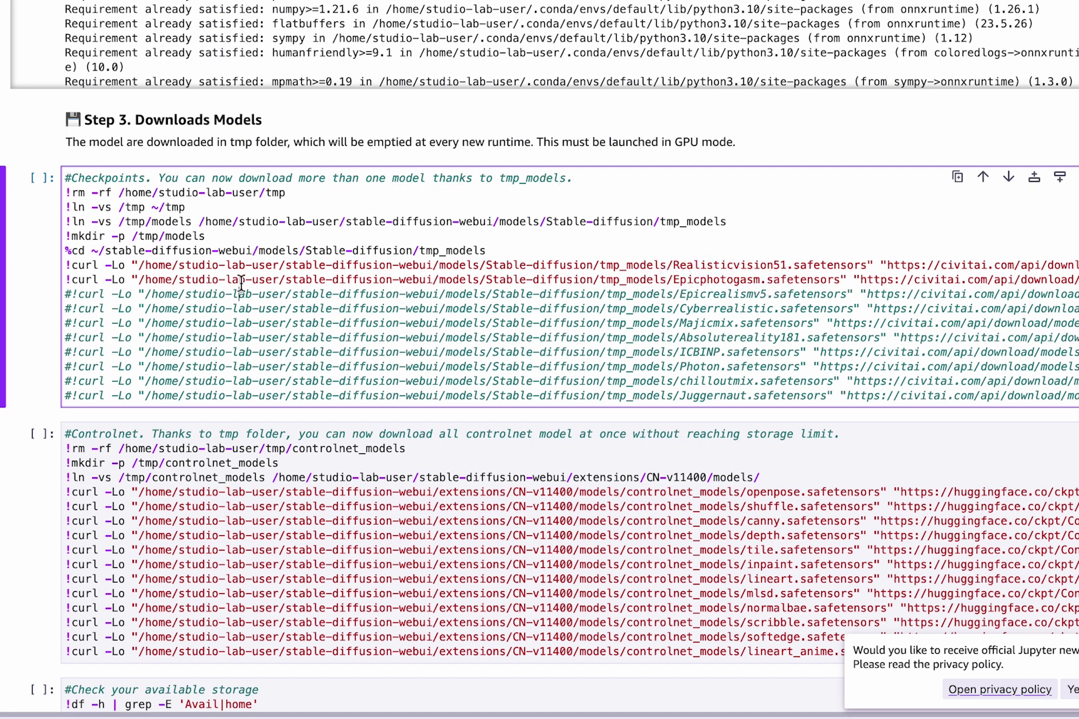
{"action": "key", "text": "shift+Return"}
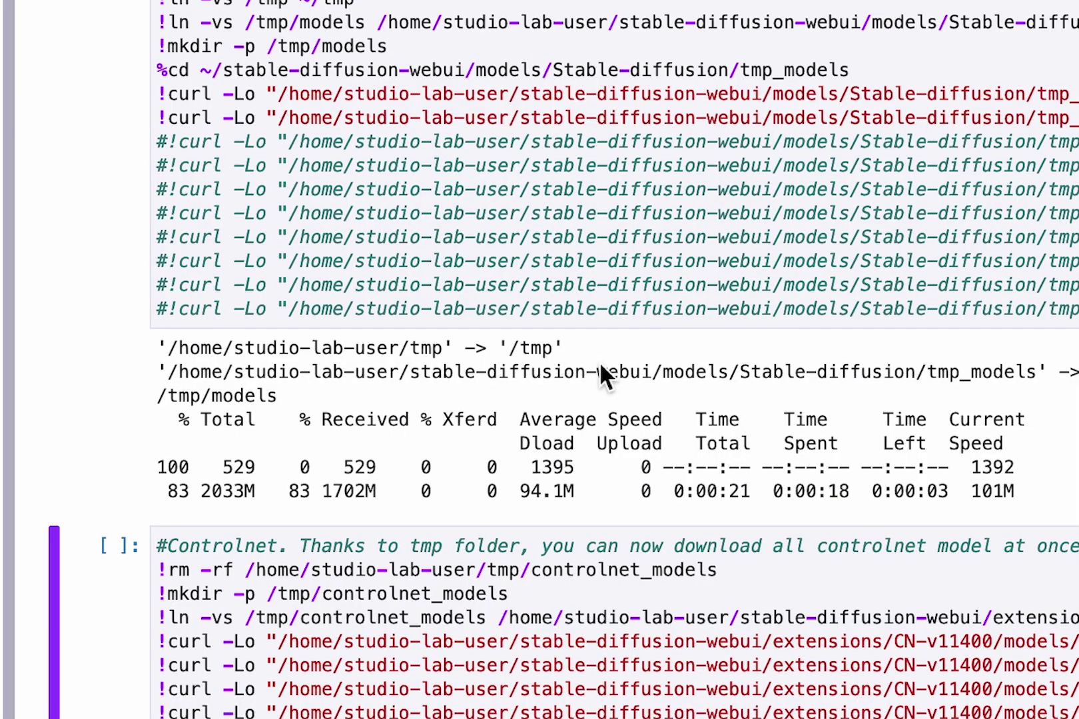
Select the Controlnet download cell and highlight its comment
{"action": "scroll", "coordinate": [599, 362], "scroll_direction": "down", "scroll_amount": 2}
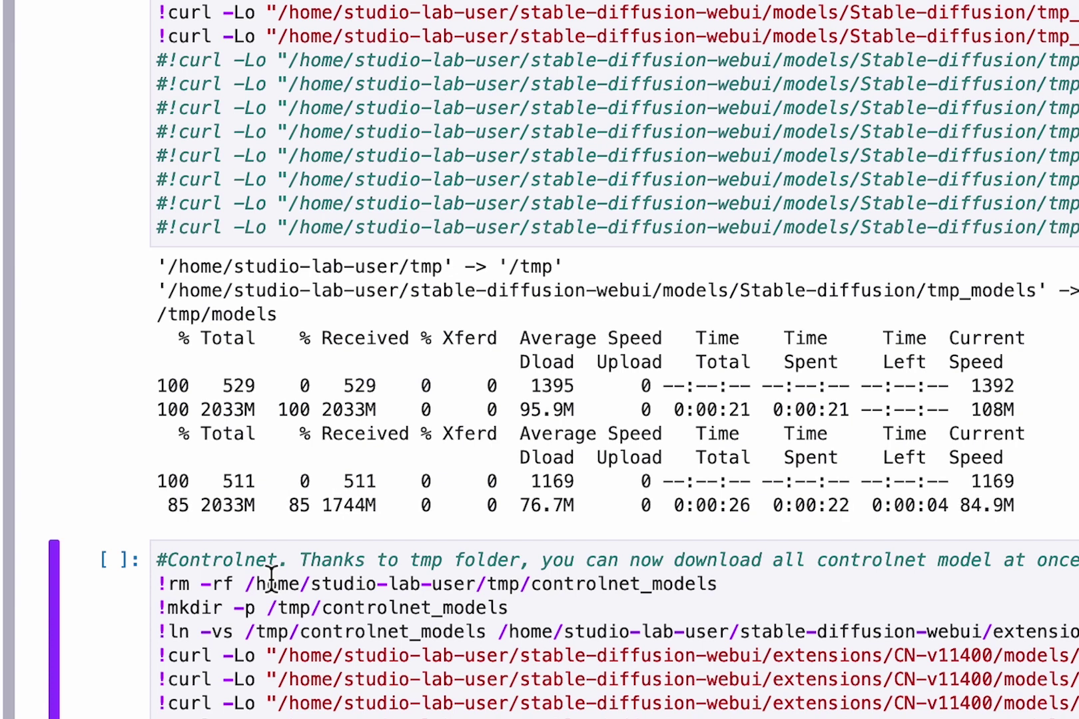
{"action": "left_click", "coordinate": [256, 256]}
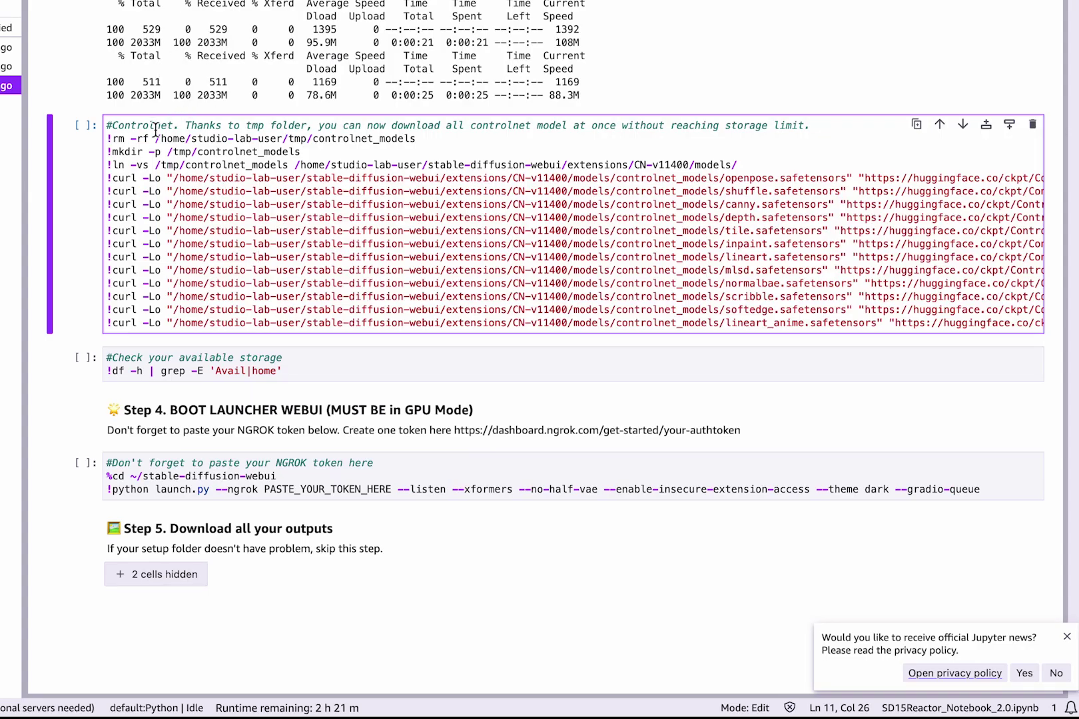
{"action": "left_click_drag", "start_coordinate": [156, 128], "coordinate": [561, 128]}
Run the Controlnet cell to download the 689M ControlNet models
{"action": "left_click", "coordinate": [561, 128]}
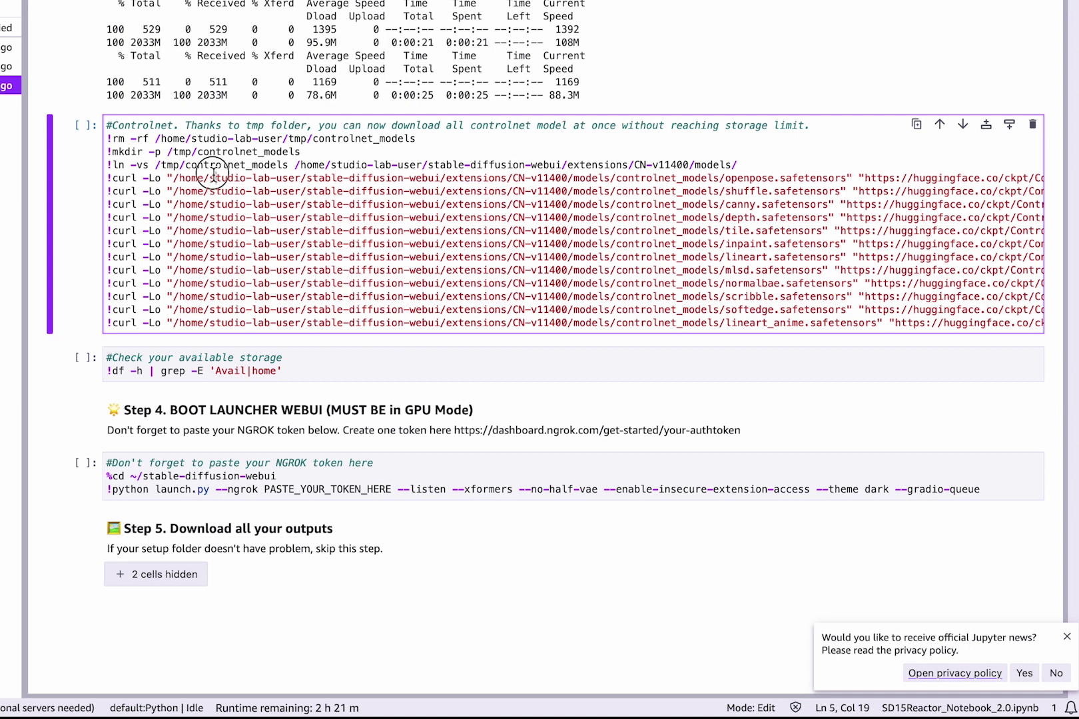
{"action": "left_click_drag", "start_coordinate": [214, 174], "coordinate": [380, 283]}
{"action": "left_click", "coordinate": [380, 283]}
{"action": "key", "text": "shift+Return"}
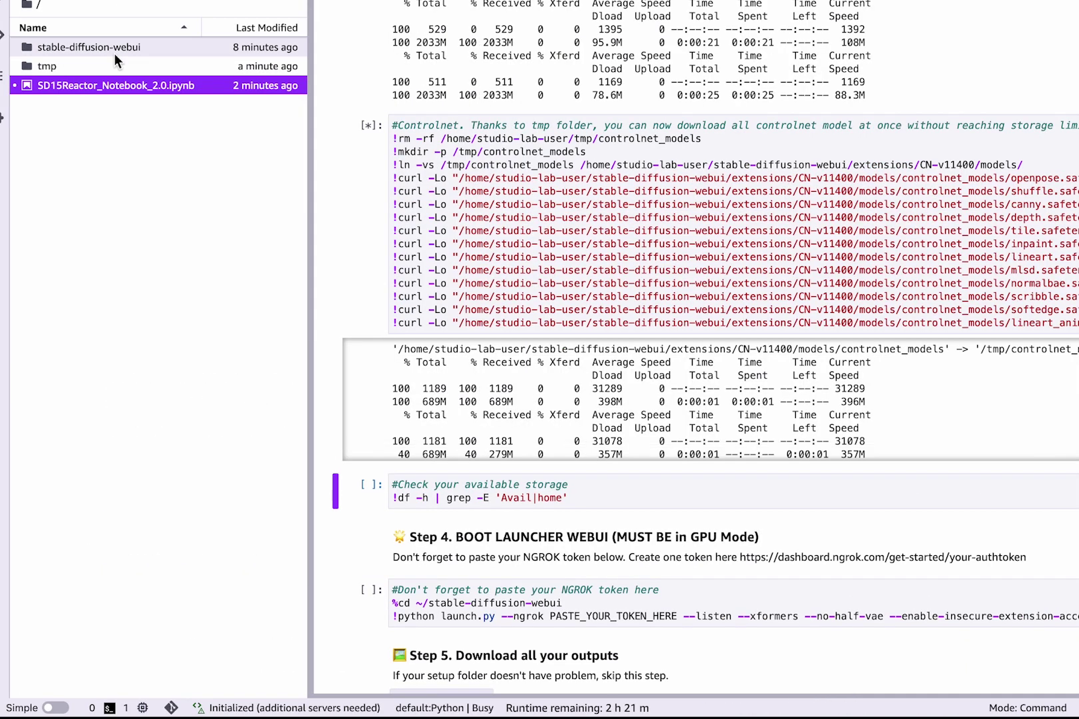
Check tmp_models for the checkpoints, then run the storage check showing 22G of 25G free
{"action": "double_click", "coordinate": [87, 41]}
{"action": "double_click", "coordinate": [87, 185]}
{"action": "double_click", "coordinate": [80, 123]}
{"action": "left_click", "coordinate": [81, 49]}
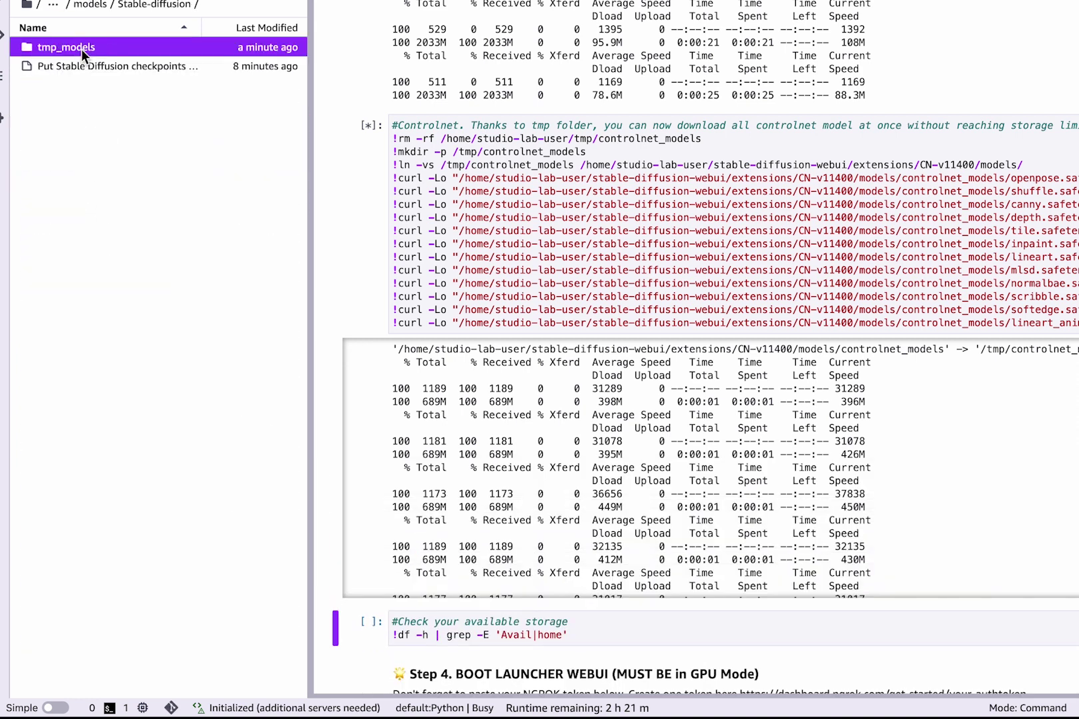
{"action": "double_click", "coordinate": [81, 49]}
{"action": "left_click", "coordinate": [26, 4]}
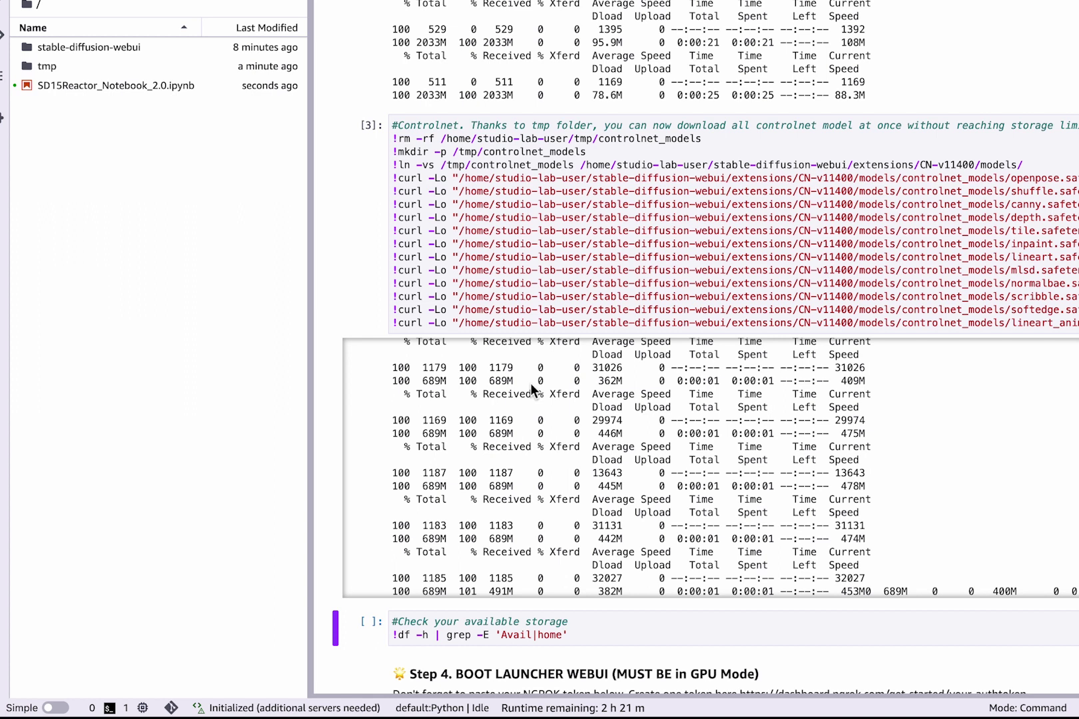
{"action": "scroll", "coordinate": [435, 97], "scroll_direction": "down", "scroll_amount": 2}
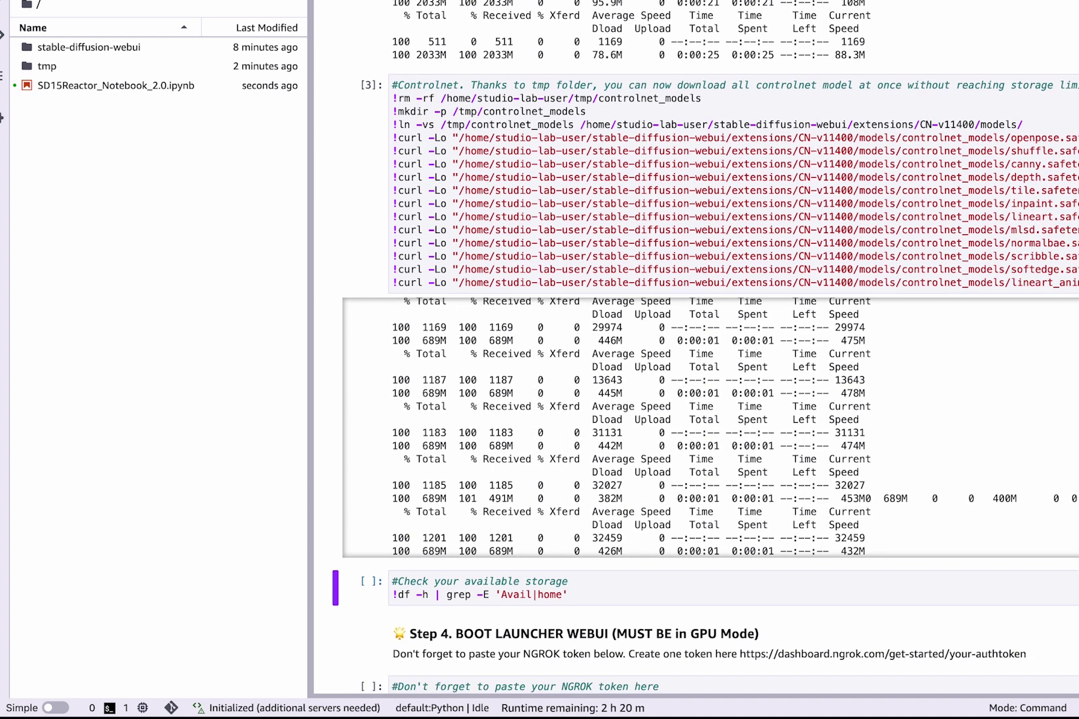
{"action": "key", "text": "shift+Return"}
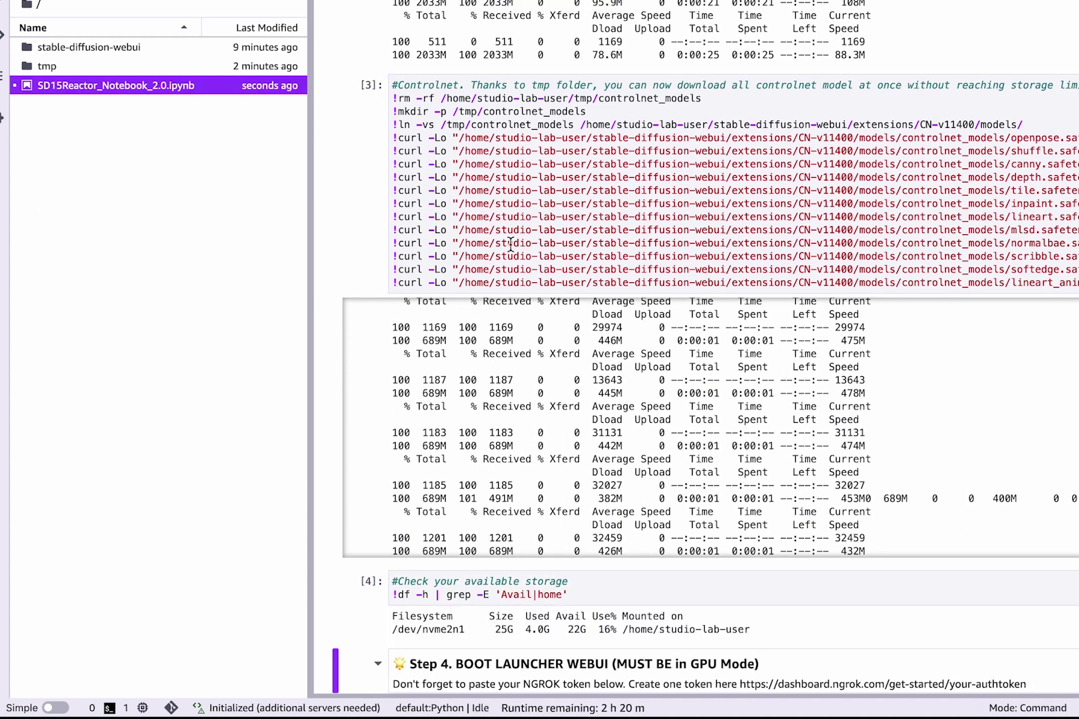
Copy the personal authtoken from ngrok's Your Authtoken page
{"action": "double_click", "coordinate": [574, 630]}
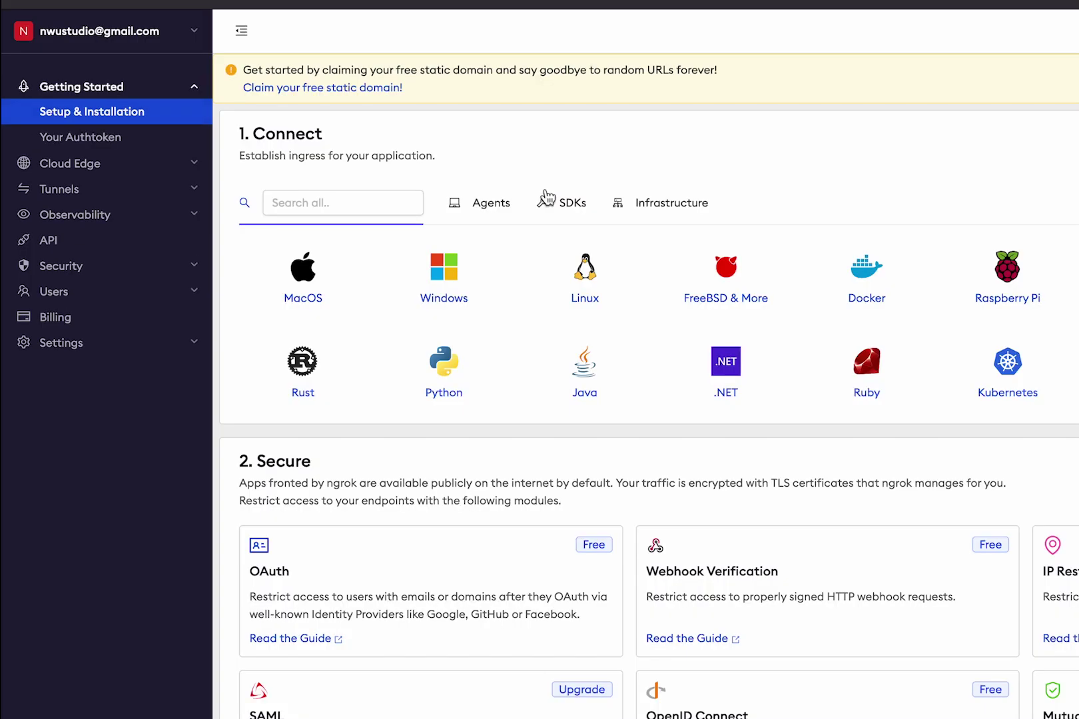
{"action": "left_click", "coordinate": [137, 138]}
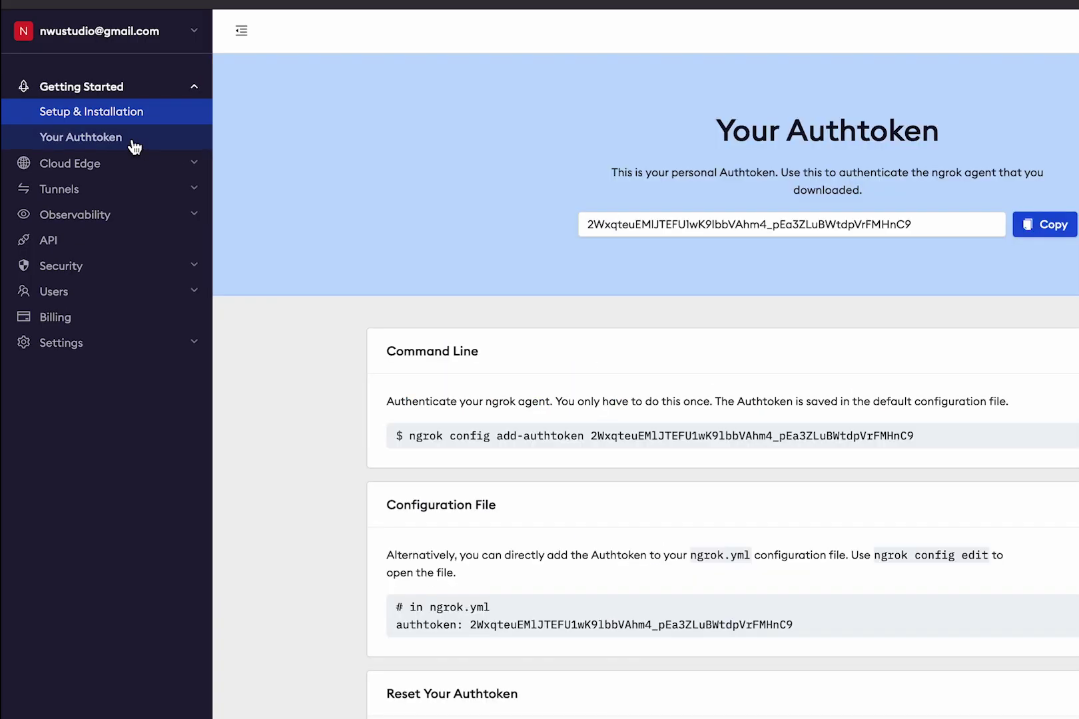
{"action": "left_click", "coordinate": [1034, 224]}
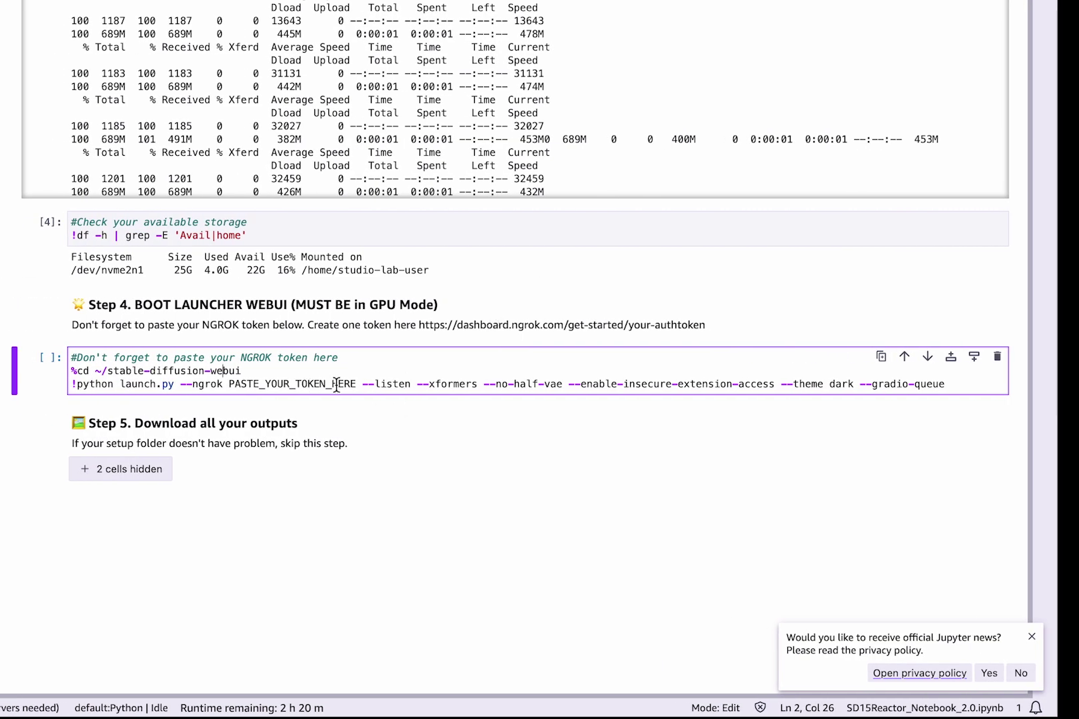
Paste the ngrok authtoken over PASTE_YOUR_TOKEN_HERE in the WebUI launch line
{"action": "double_click", "coordinate": [333, 385]}
{"action": "key", "text": "ctrl+v"}
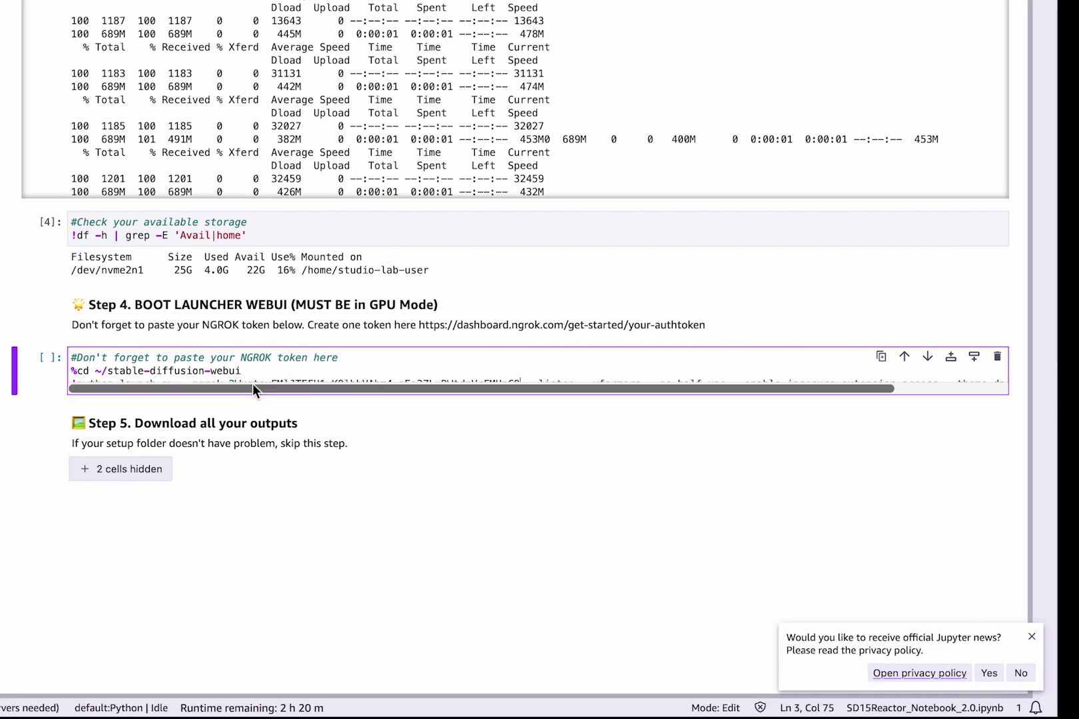
{"action": "left_click", "coordinate": [415, 358]}
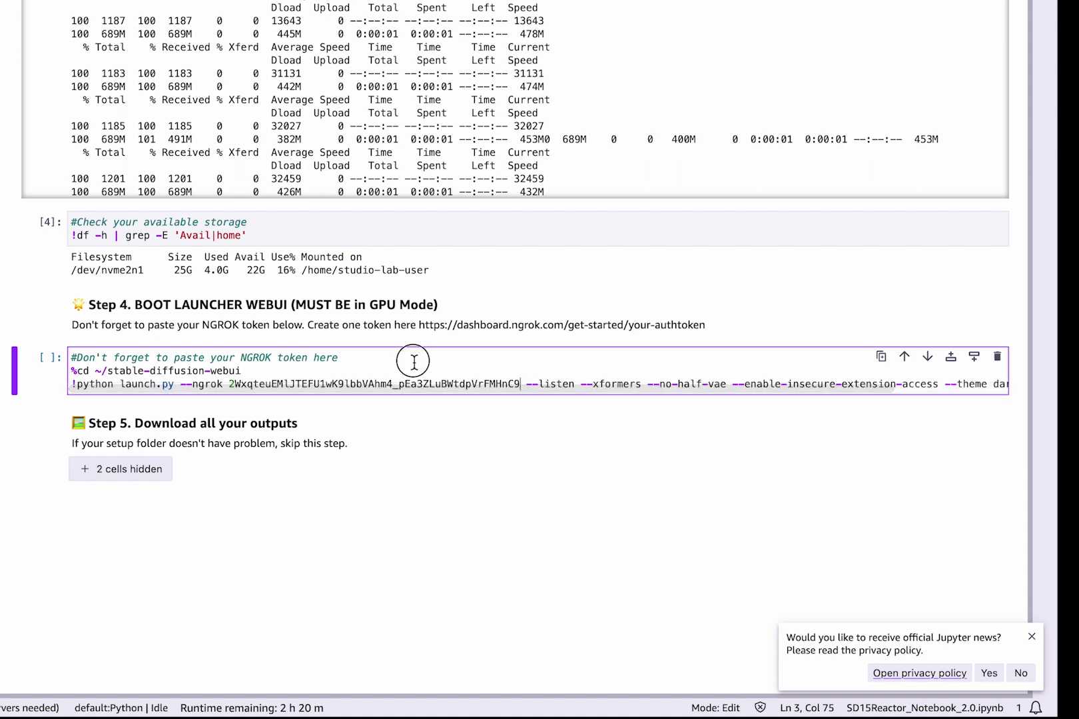
{"action": "left_click", "coordinate": [532, 385]}
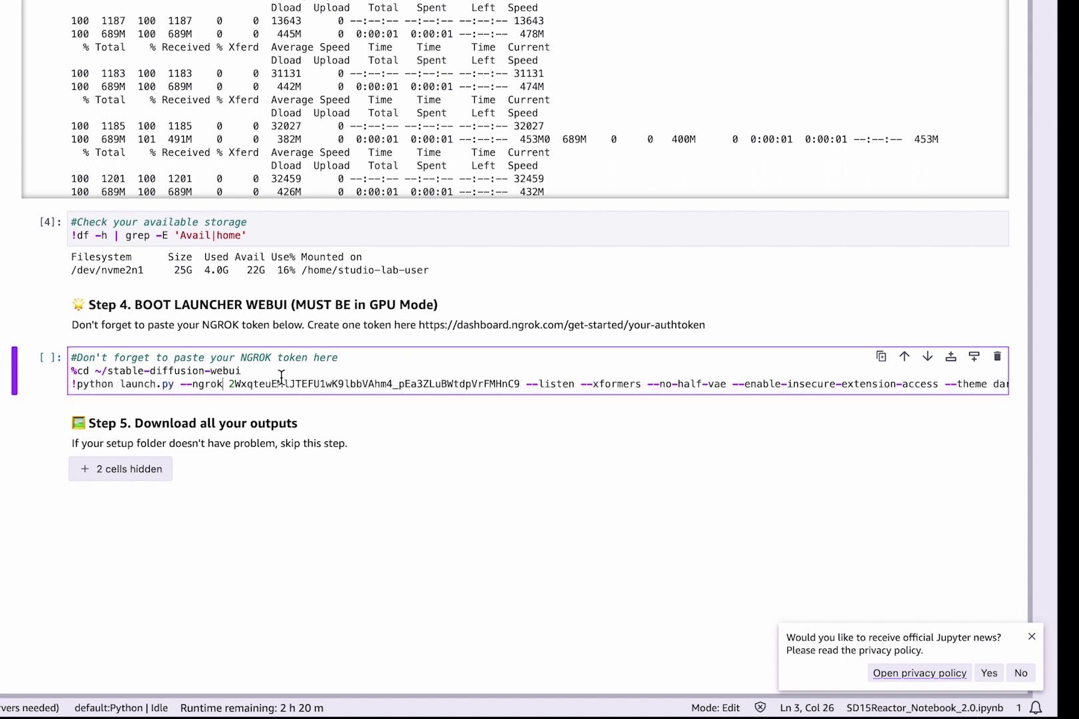
Run the WebUI launch cell and follow its output as it starts
{"action": "key", "text": "shift+Return"}
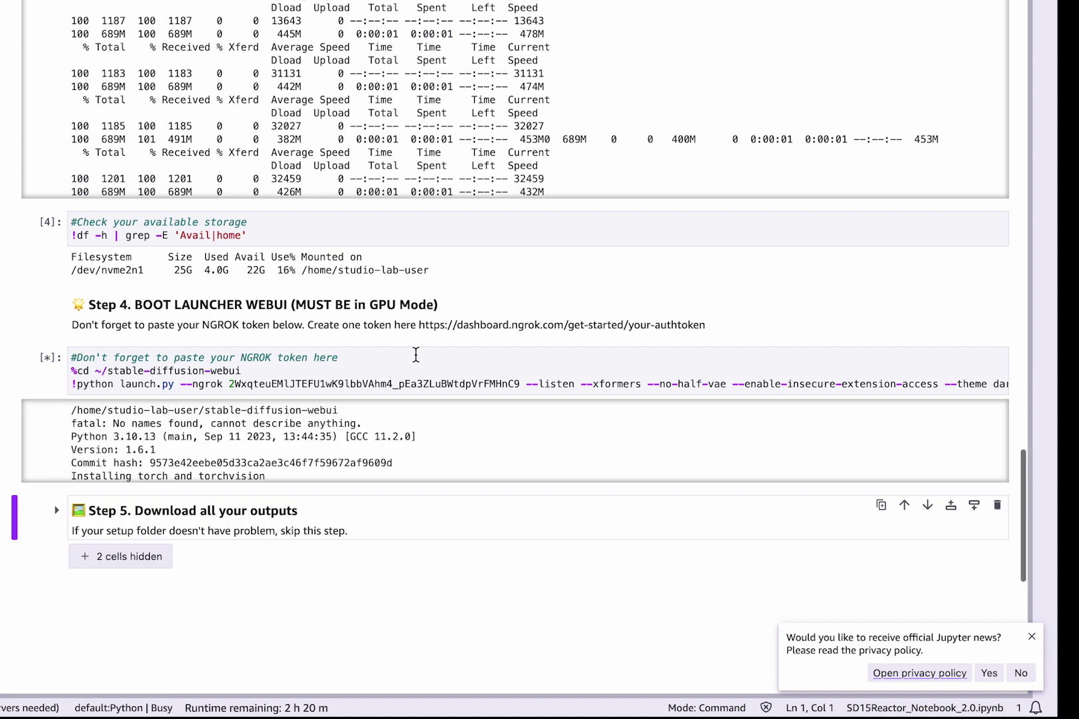
{"action": "scroll", "coordinate": [414, 354], "scroll_direction": "down", "scroll_amount": 1}
{"action": "left_click", "coordinate": [160, 375]}
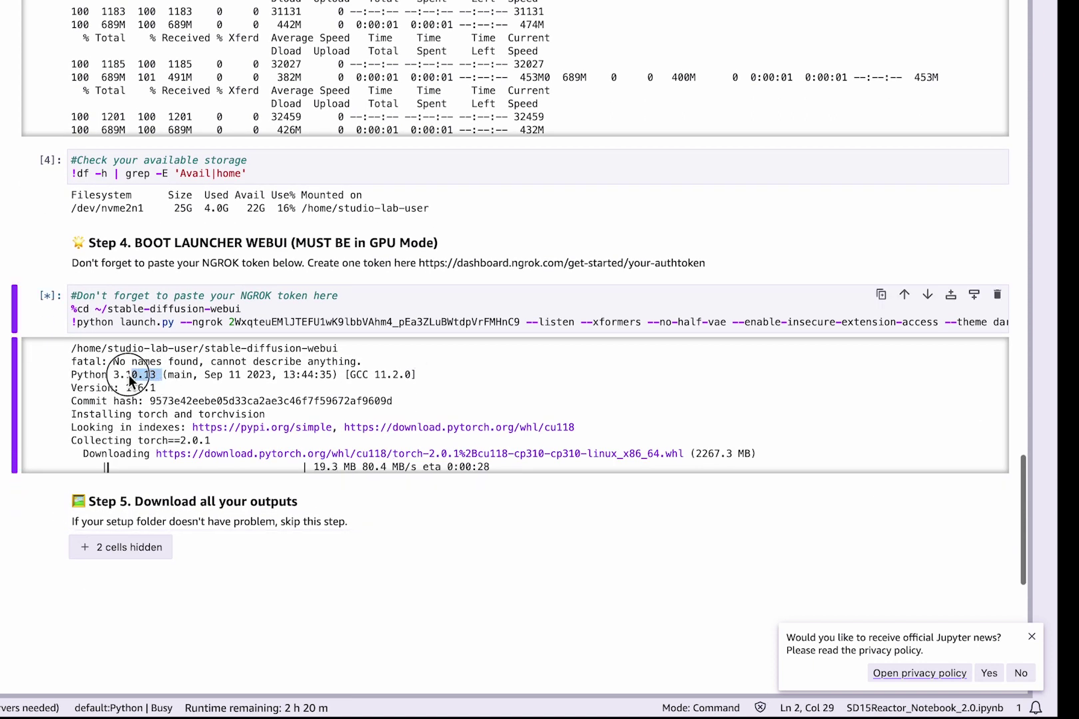
{"action": "scroll", "coordinate": [270, 380], "scroll_direction": "down", "scroll_amount": 1}
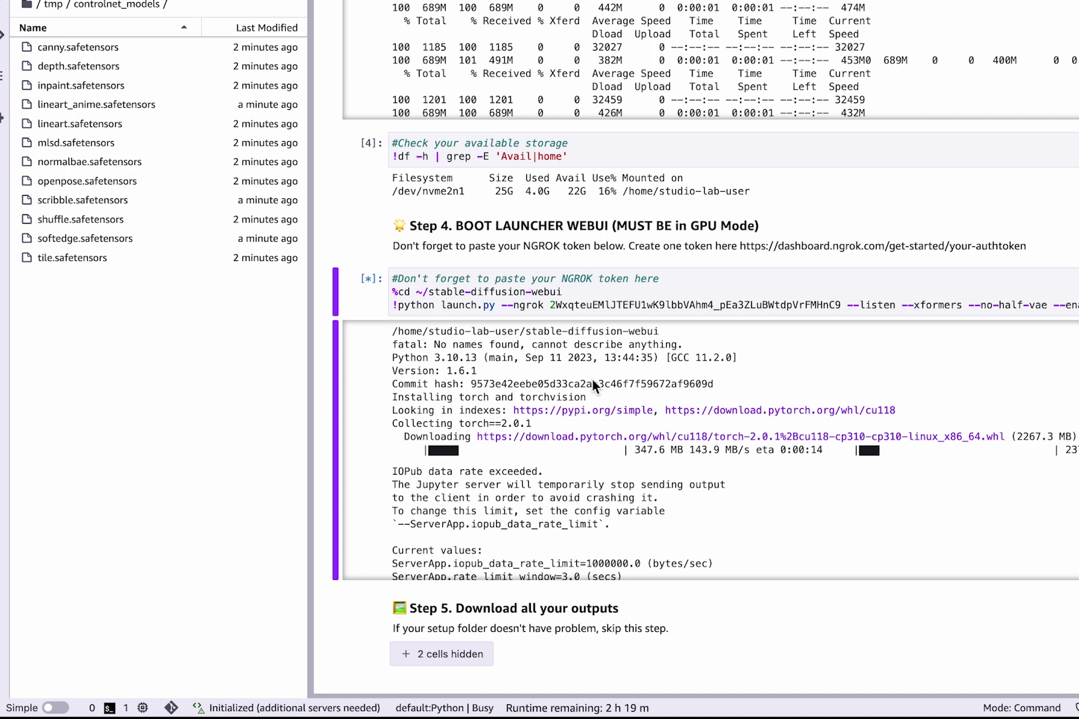
{"action": "scroll", "coordinate": [596, 420], "scroll_direction": "down", "scroll_amount": 5}
{"action": "scroll", "coordinate": [573, 434], "scroll_direction": "down", "scroll_amount": 5}
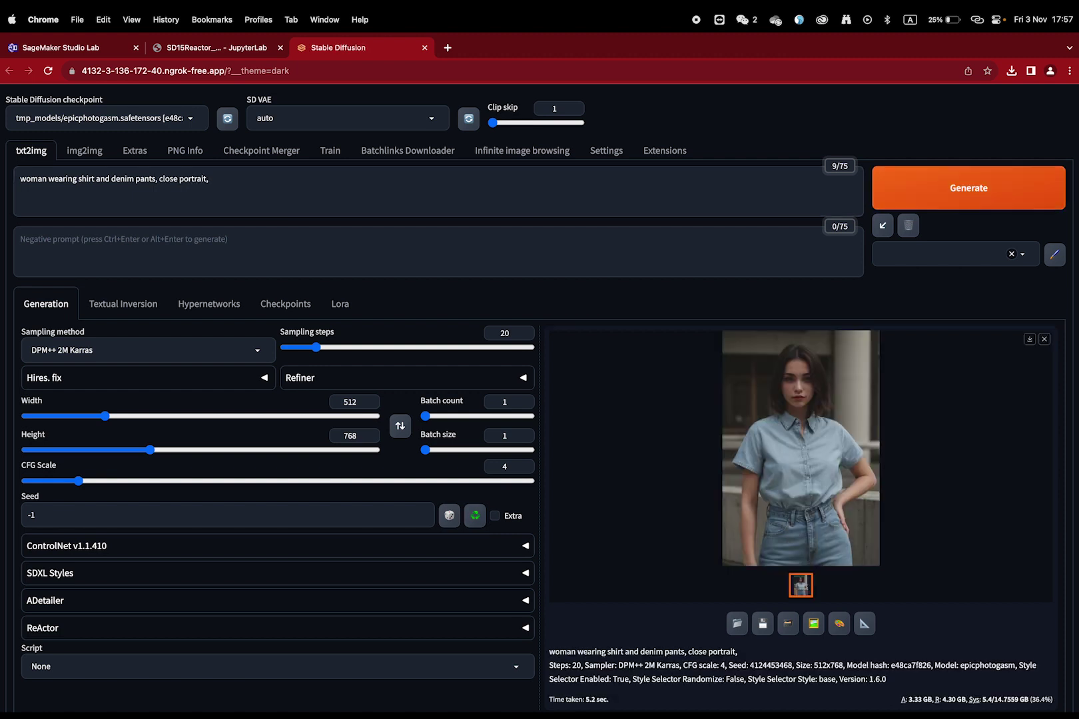
Preview the denim portrait, then load the Harry Potter portrait from Downloads/reactor into ReActor
{"action": "left_click", "coordinate": [832, 423]}
{"action": "left_click", "coordinate": [639, 467]}
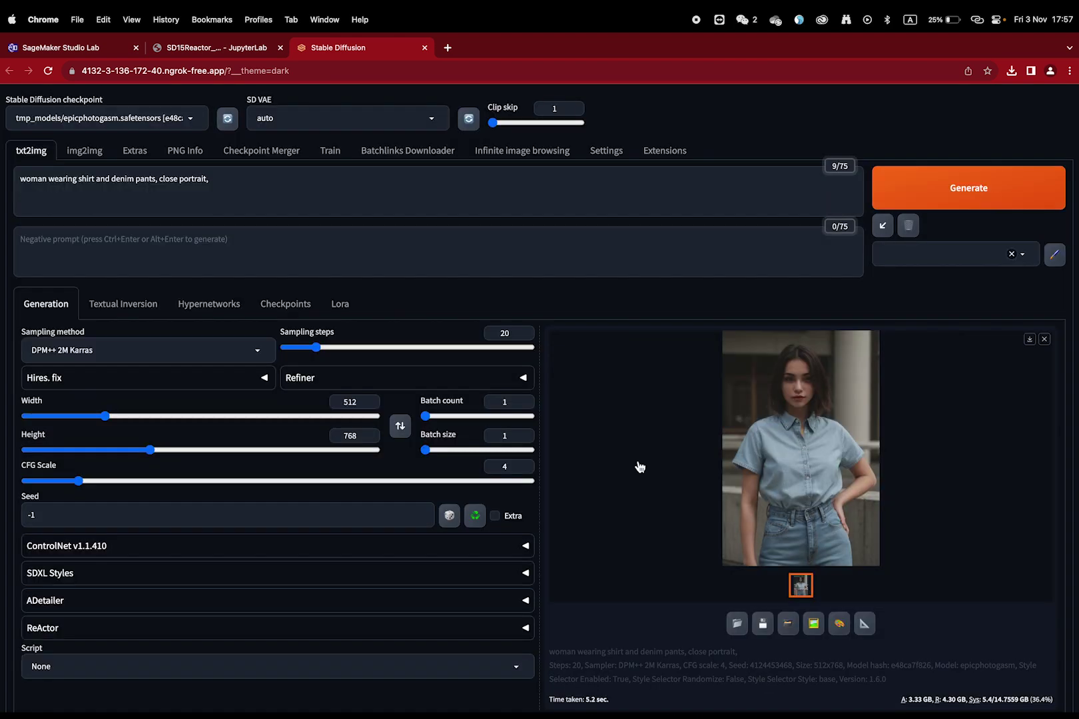
{"action": "left_click", "coordinate": [274, 629]}
{"action": "scroll", "coordinate": [286, 612], "scroll_direction": "down", "scroll_amount": 4}
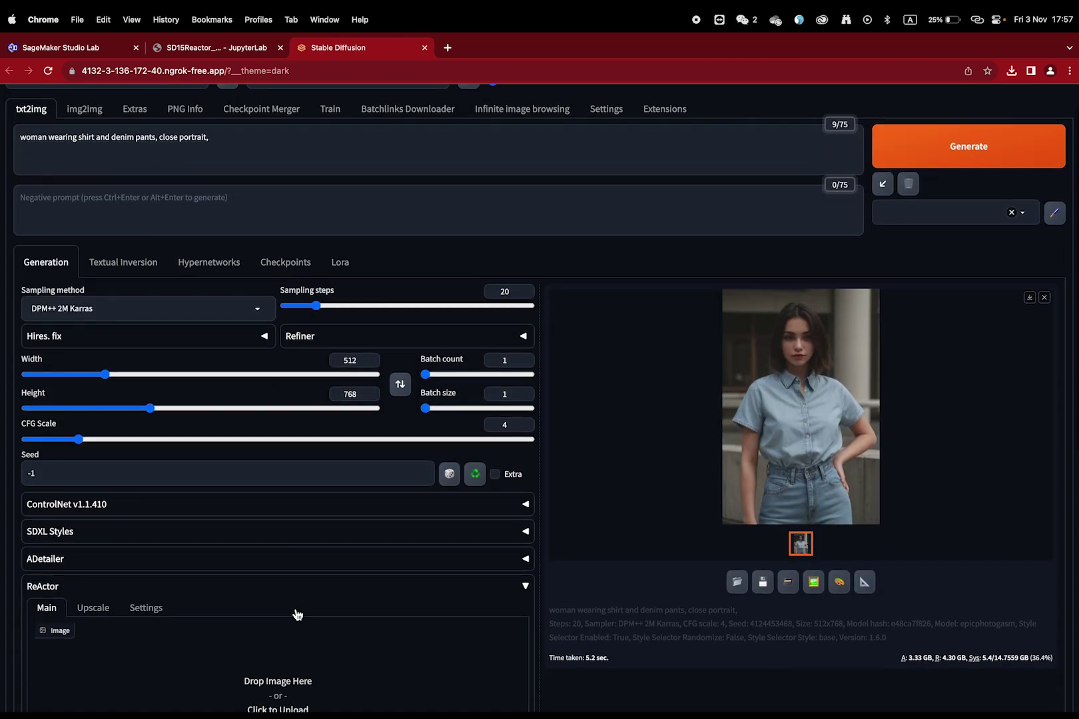
{"action": "left_click", "coordinate": [309, 577]}
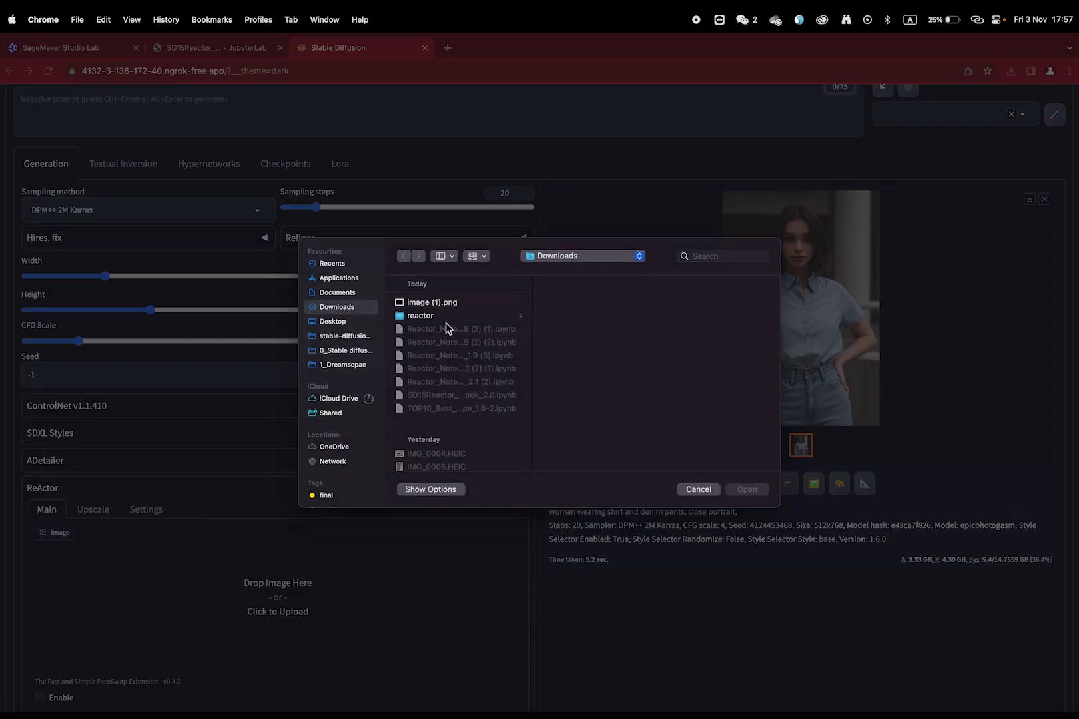
{"action": "left_click", "coordinate": [442, 318]}
{"action": "left_click", "coordinate": [598, 303]}
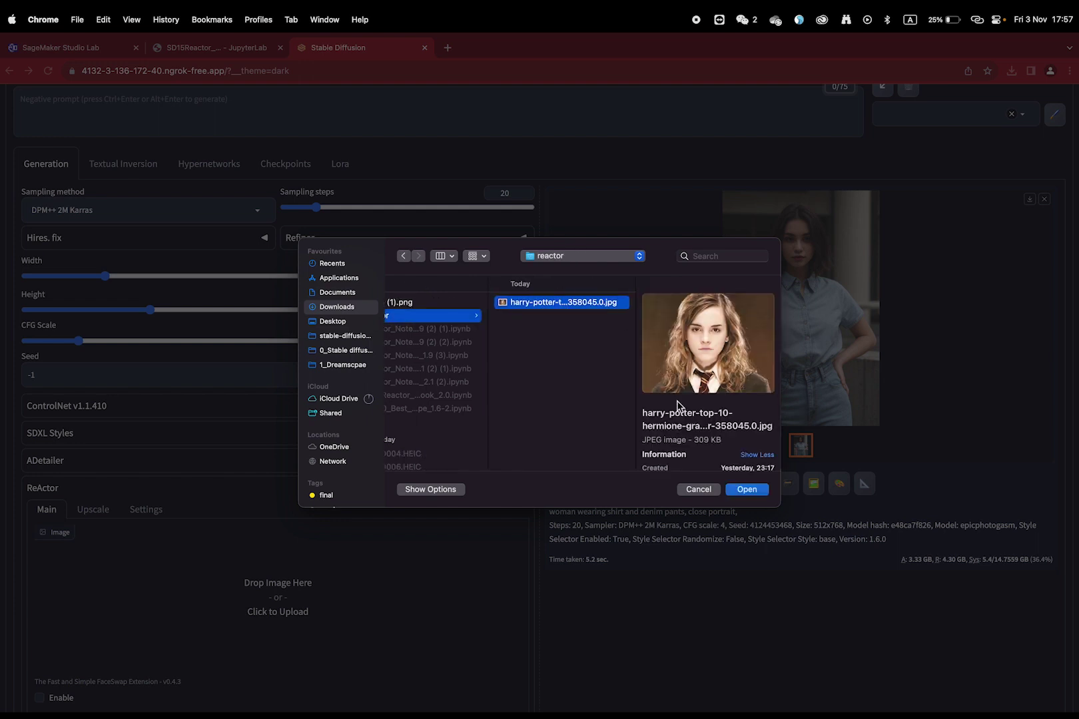
{"action": "left_click", "coordinate": [746, 491]}
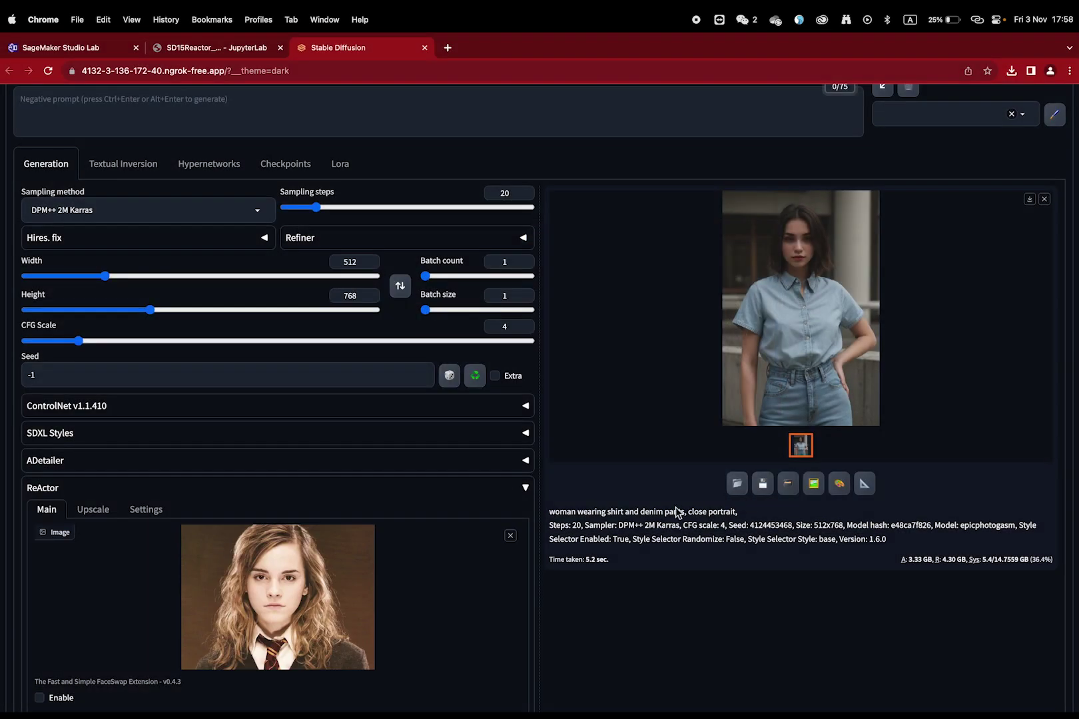
Remove the ReActor source face and reload the Harry Potter portrait
{"action": "scroll", "coordinate": [429, 568], "scroll_direction": "down", "scroll_amount": 5}
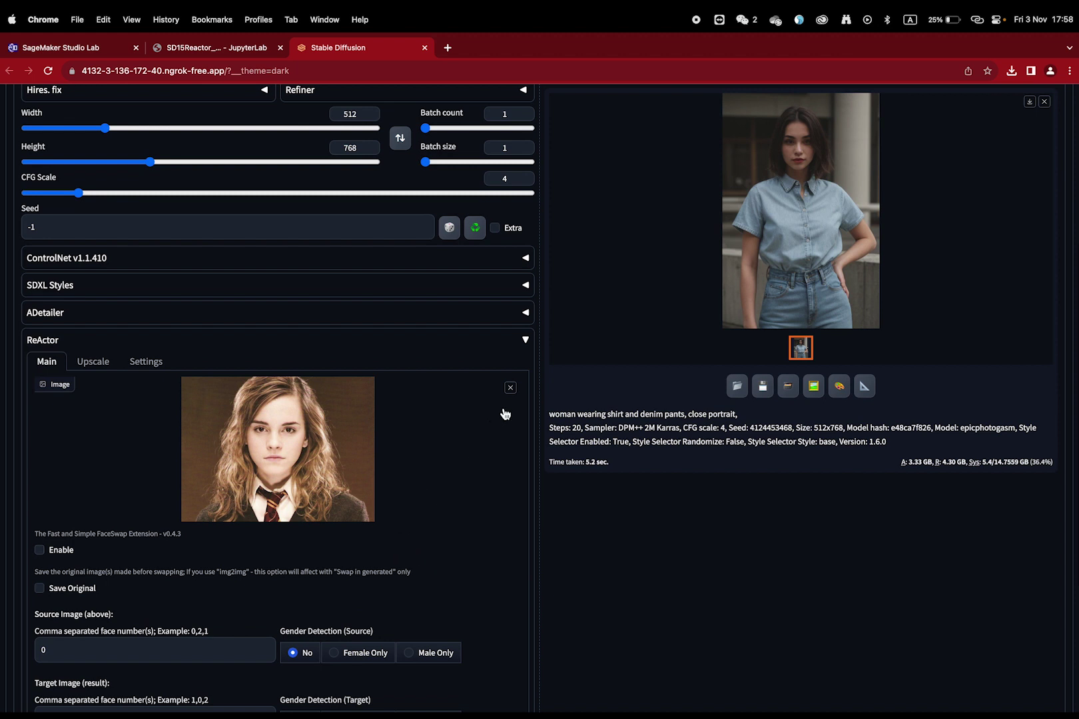
{"action": "left_click", "coordinate": [511, 389]}
{"action": "left_click", "coordinate": [287, 482]}
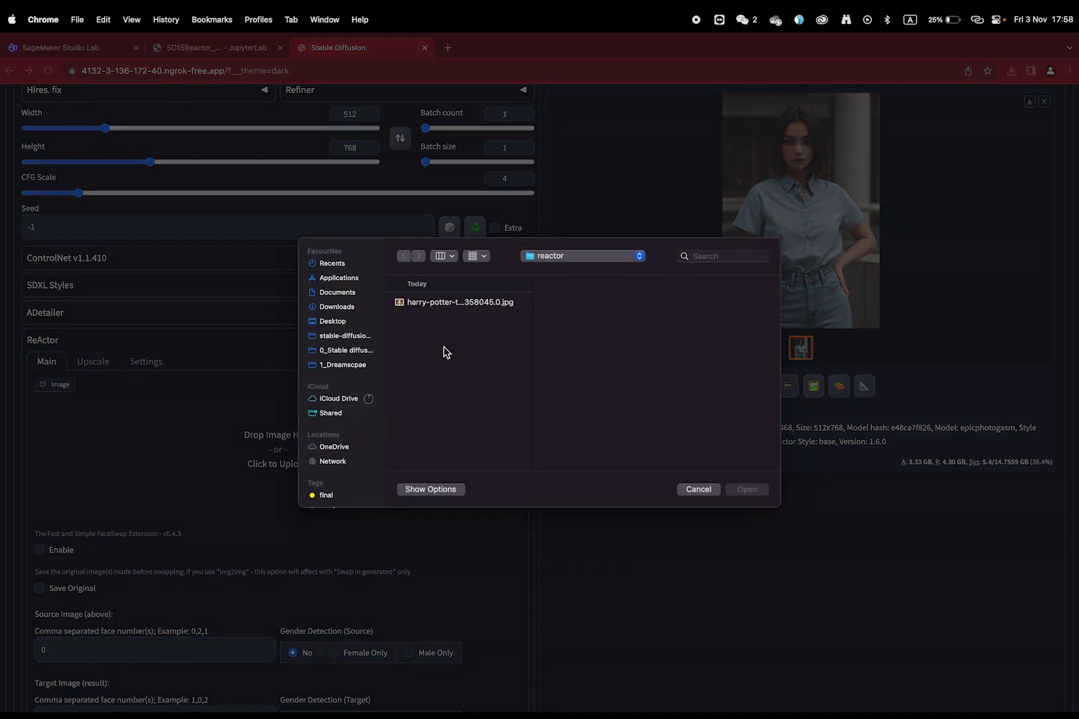
{"action": "double_click", "coordinate": [446, 304]}
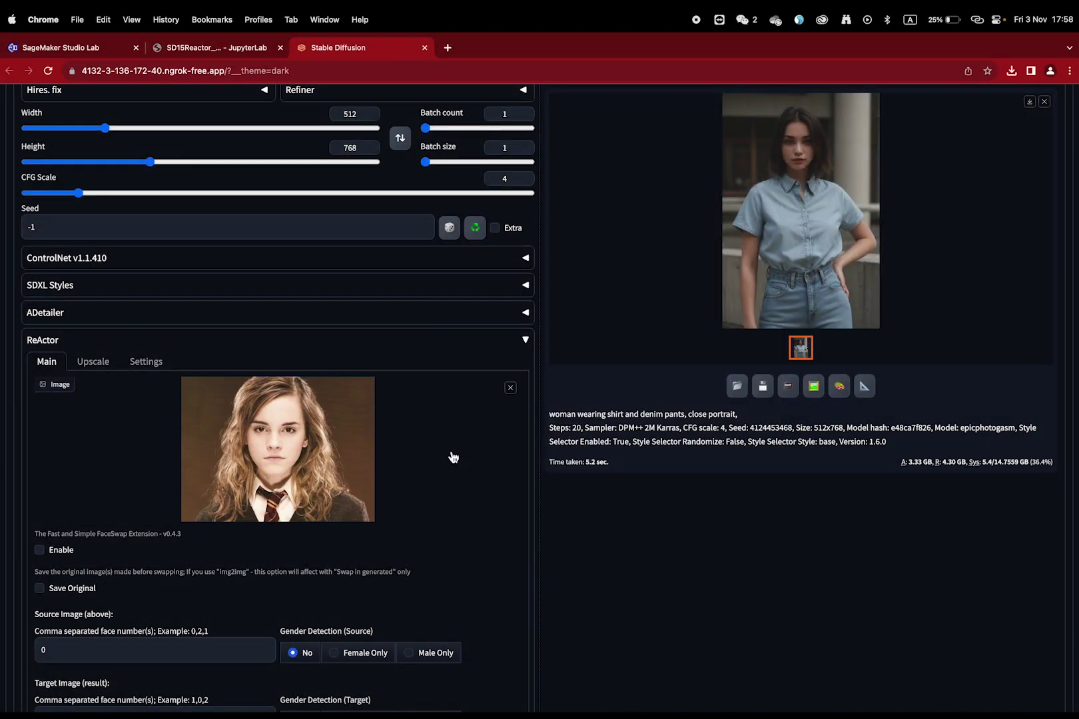
{"action": "scroll", "coordinate": [451, 480], "scroll_direction": "down", "scroll_amount": 2}
{"action": "scroll", "coordinate": [452, 493], "scroll_direction": "down", "scroll_amount": 1}
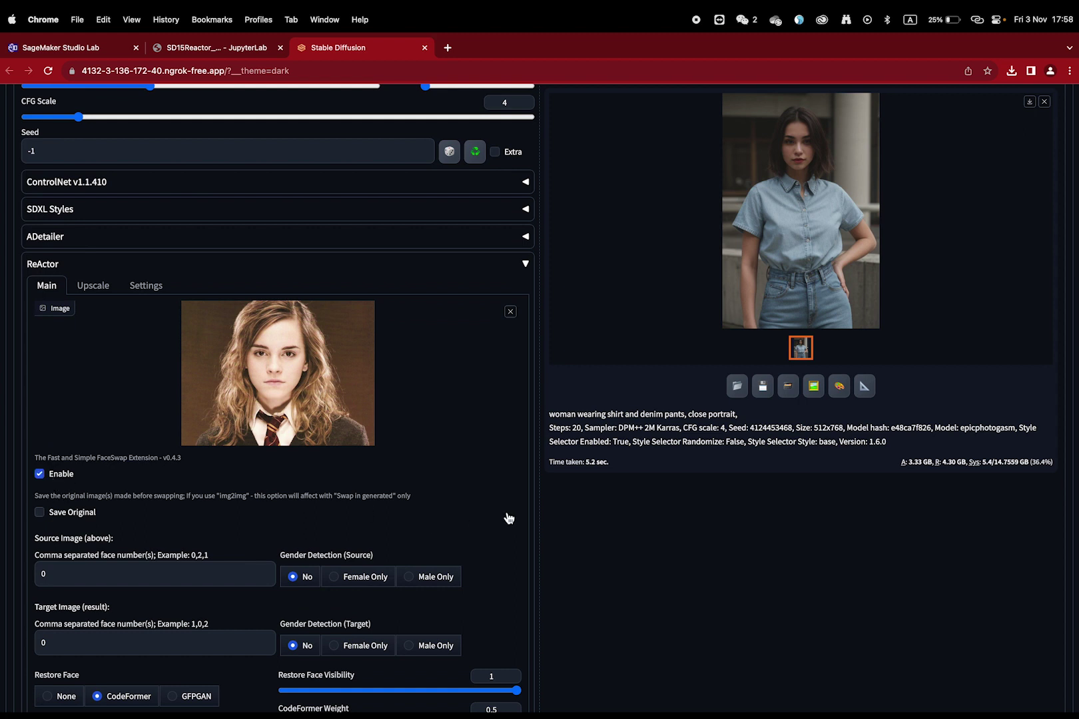
{"action": "scroll", "coordinate": [583, 520], "scroll_direction": "up", "scroll_amount": 10}
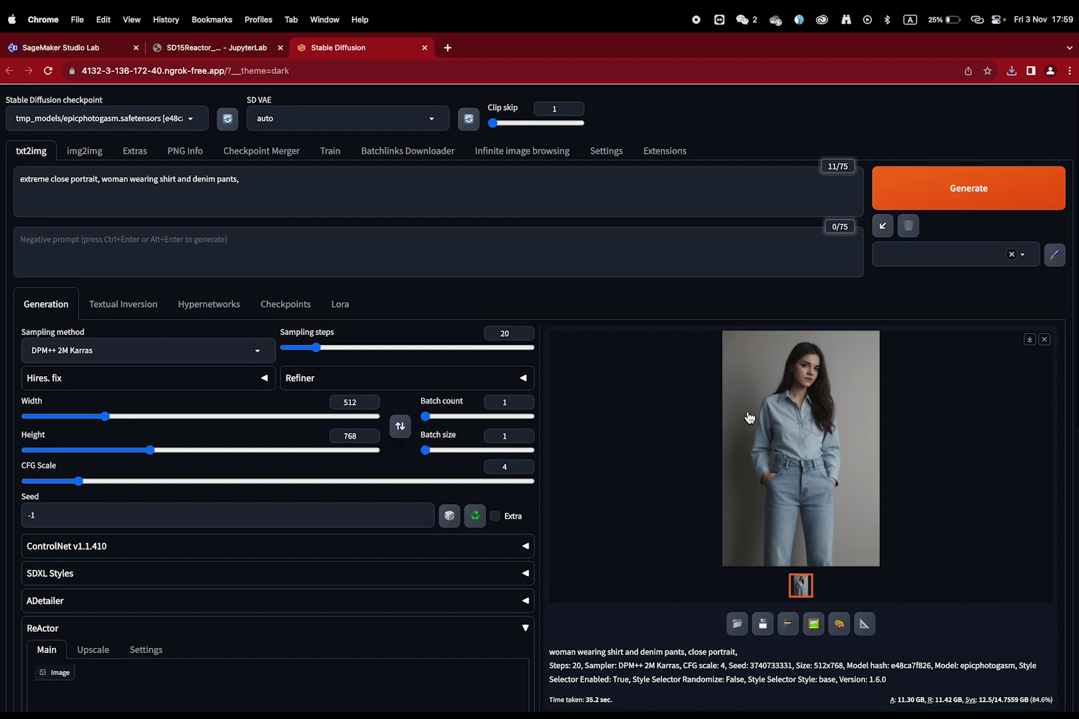
Save the bald smiling man's photo from Google Images into Downloads and close that tab
{"action": "left_click", "coordinate": [747, 414]}
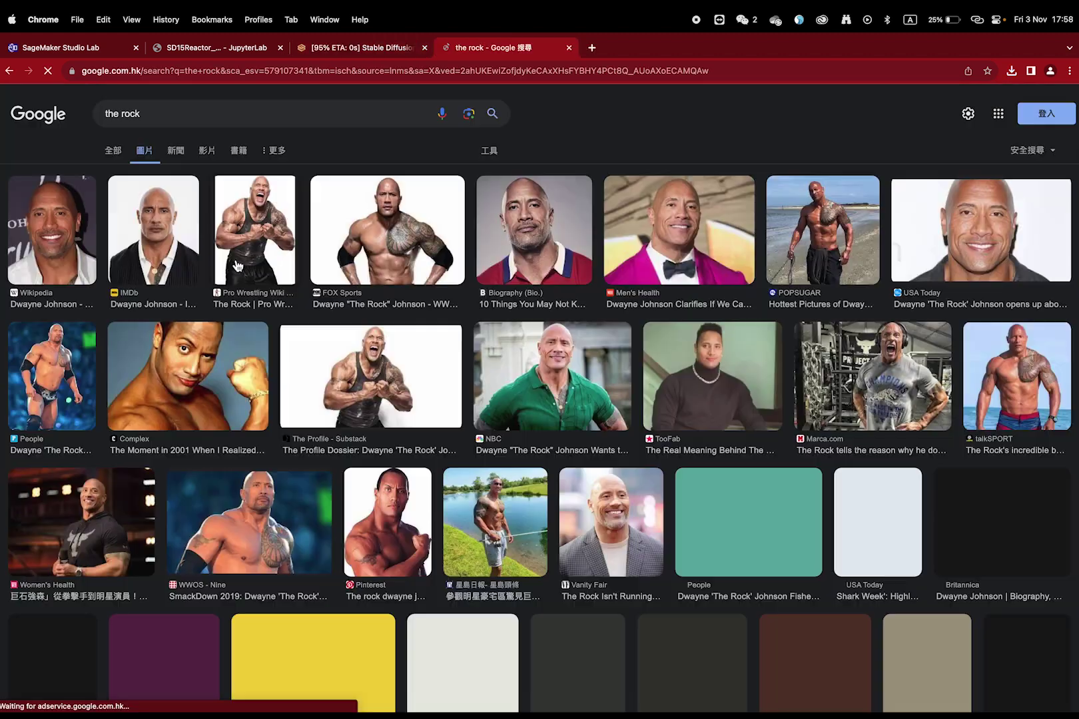
{"action": "left_click", "coordinate": [53, 227]}
{"action": "right_click", "coordinate": [906, 322]}
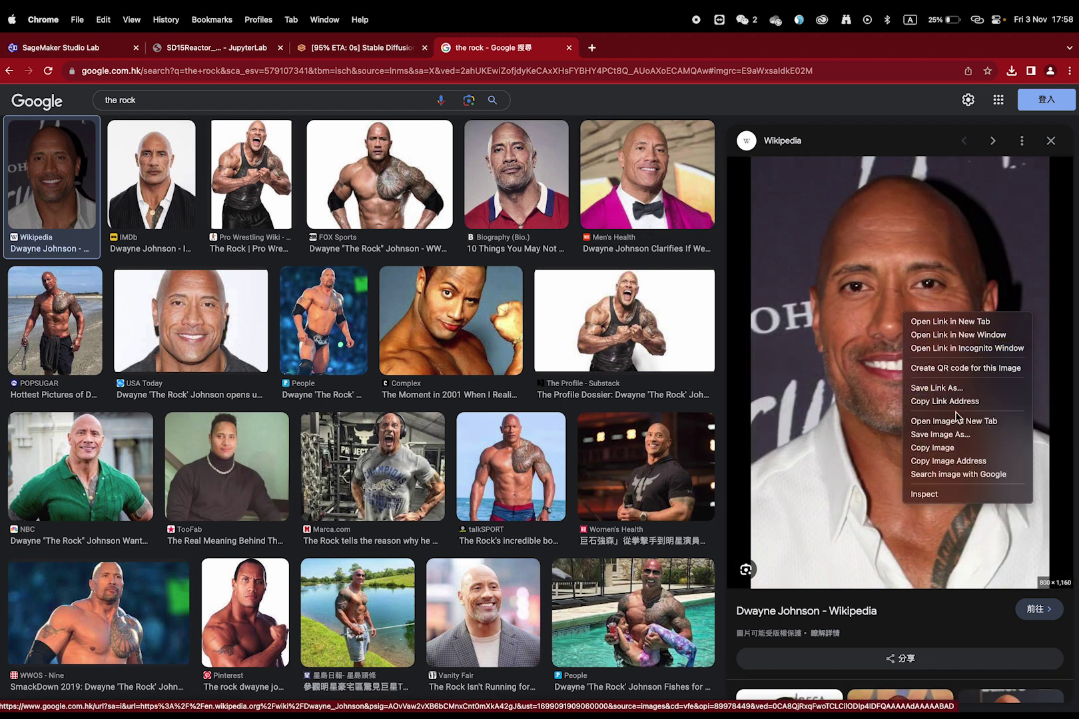
{"action": "left_click", "coordinate": [933, 425]}
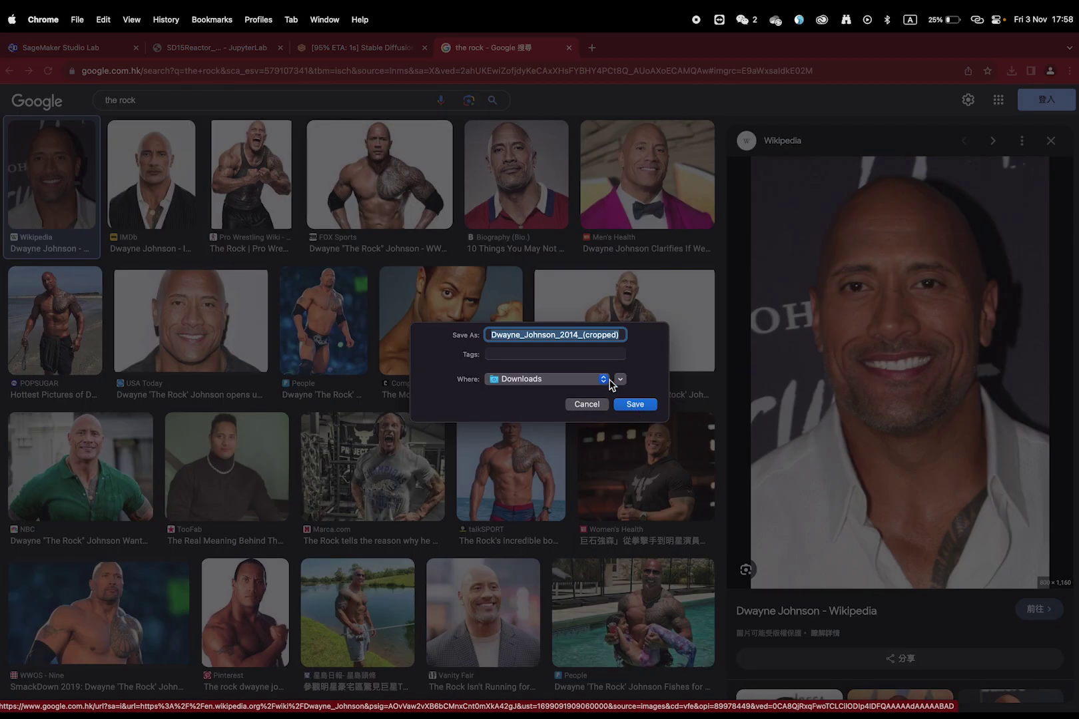
{"action": "left_click", "coordinate": [620, 379]}
{"action": "key", "text": "Return"}
{"action": "key", "text": "super+w"}
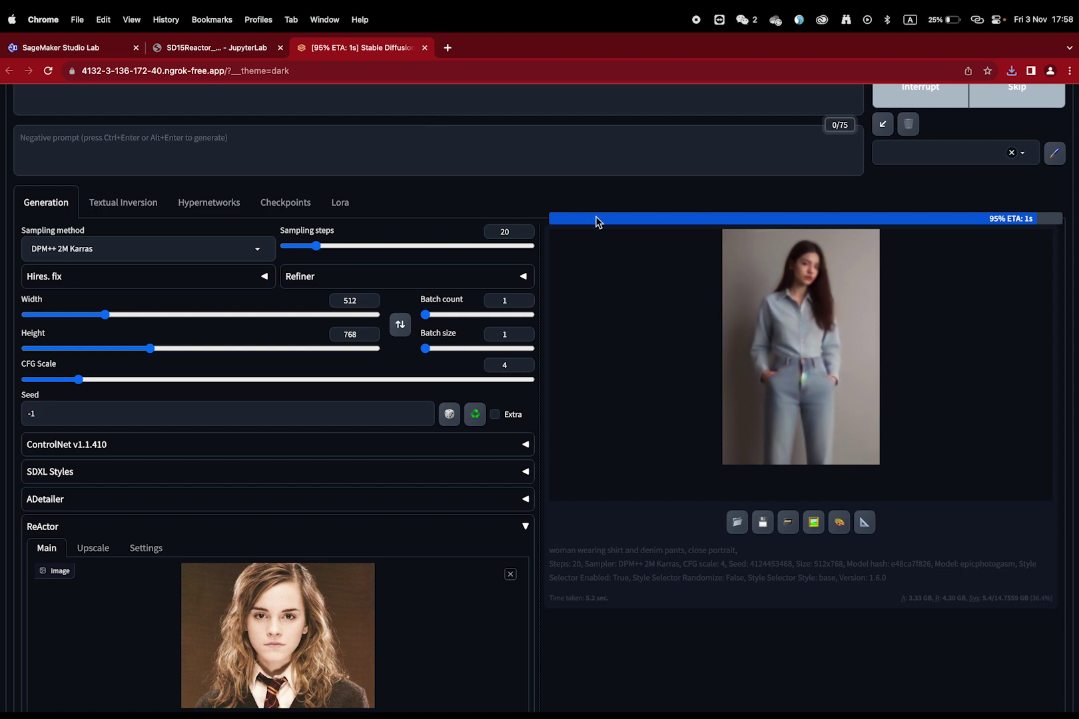
Move 'close portrait,' to the prompt's start and add 'extreme' before it
{"action": "scroll", "coordinate": [466, 533], "scroll_direction": "up", "scroll_amount": 5}
{"action": "key", "text": "super+x"}
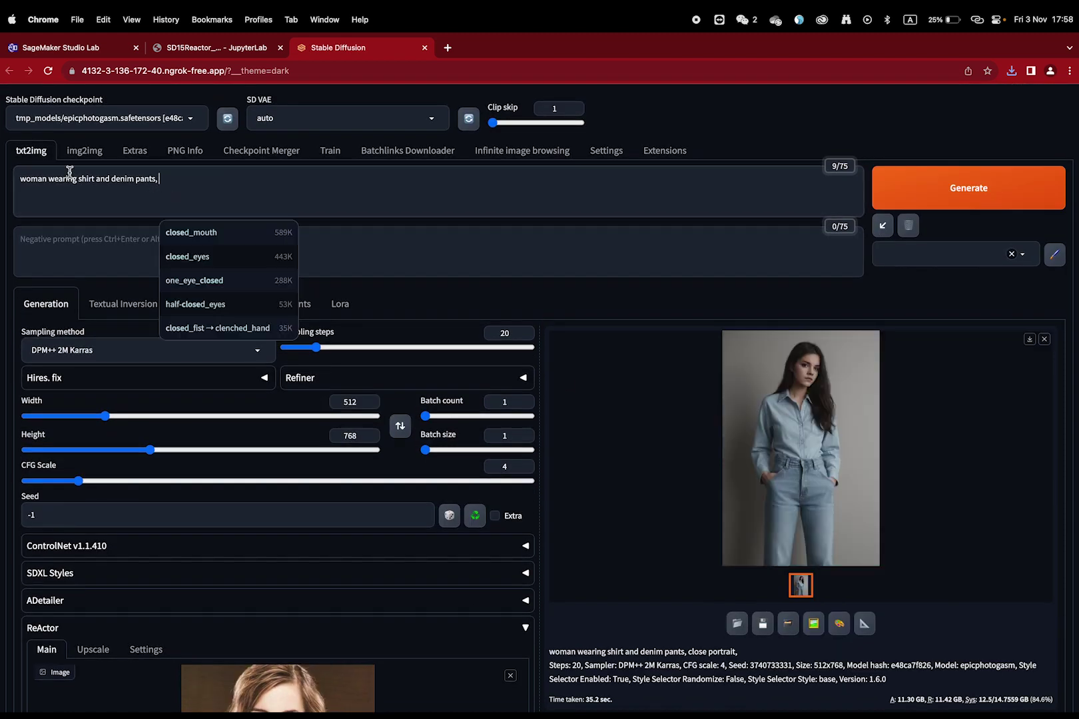
{"action": "key", "text": "super+Up"}
{"action": "key", "text": "super+v"}
{"action": "key", "text": "super+Up"}
{"action": "type", "text": "extreme"}
Replace the ReActor source face with the downloaded bald man photo
{"action": "scroll", "coordinate": [289, 221], "scroll_direction": "down", "scroll_amount": 3}
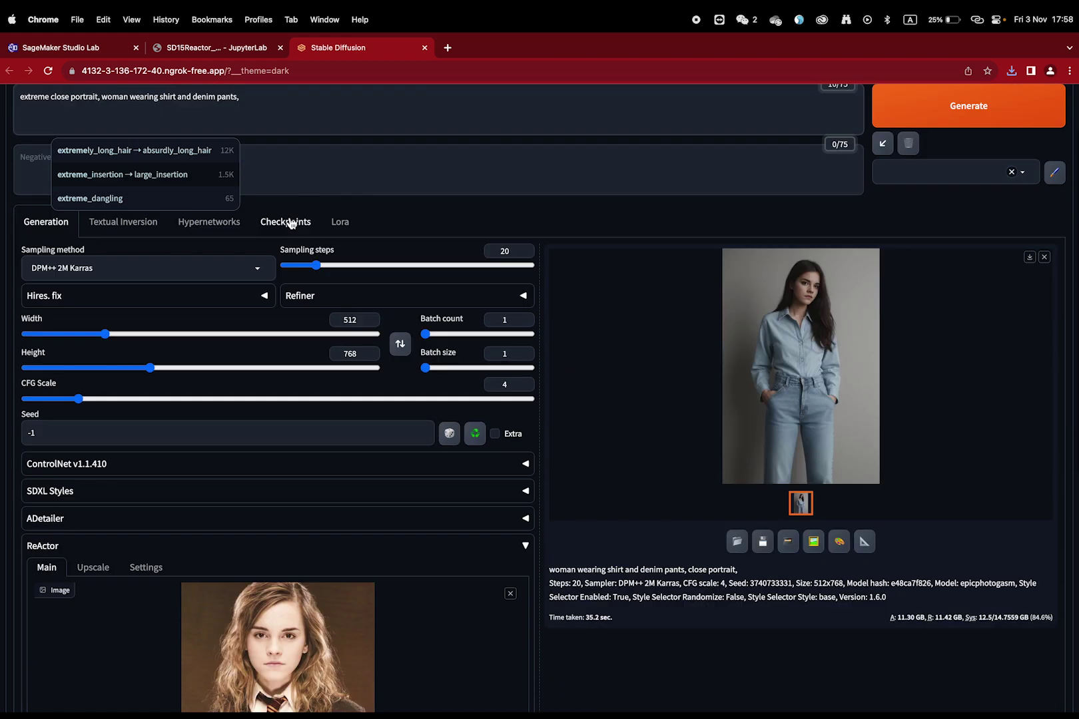
{"action": "left_click", "coordinate": [512, 483]}
{"action": "left_click", "coordinate": [800, 333]}
{"action": "left_click", "coordinate": [303, 568]}
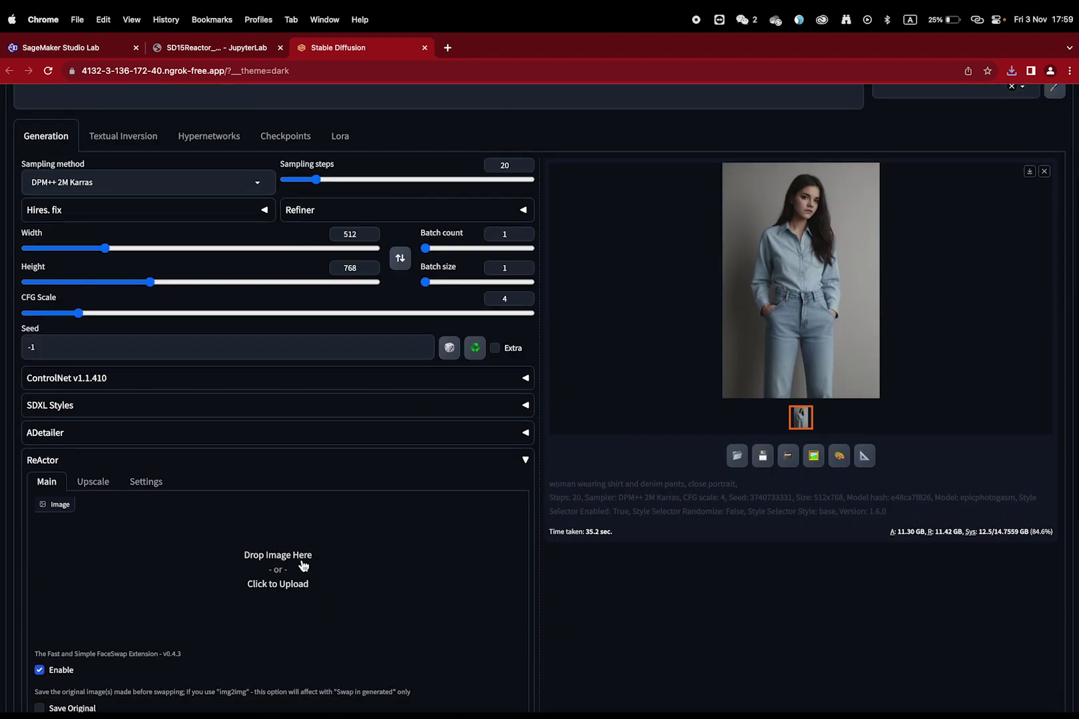
{"action": "left_click", "coordinate": [303, 568]}
{"action": "left_click", "coordinate": [443, 303]}
{"action": "left_click", "coordinate": [449, 315]}
{"action": "key", "text": "Up"}
{"action": "left_click", "coordinate": [747, 489]}
Generate the face-swapped extreme close portrait and preview it full-screen
{"action": "scroll", "coordinate": [624, 511], "scroll_direction": "up", "scroll_amount": 5}
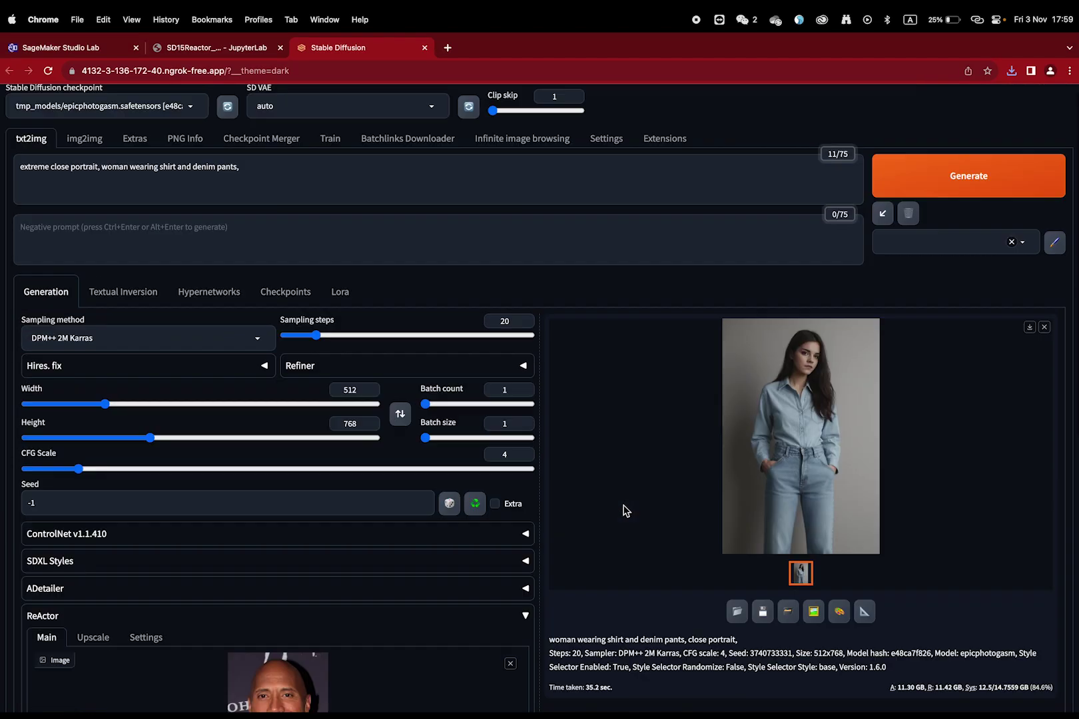
{"action": "left_click", "coordinate": [917, 196]}
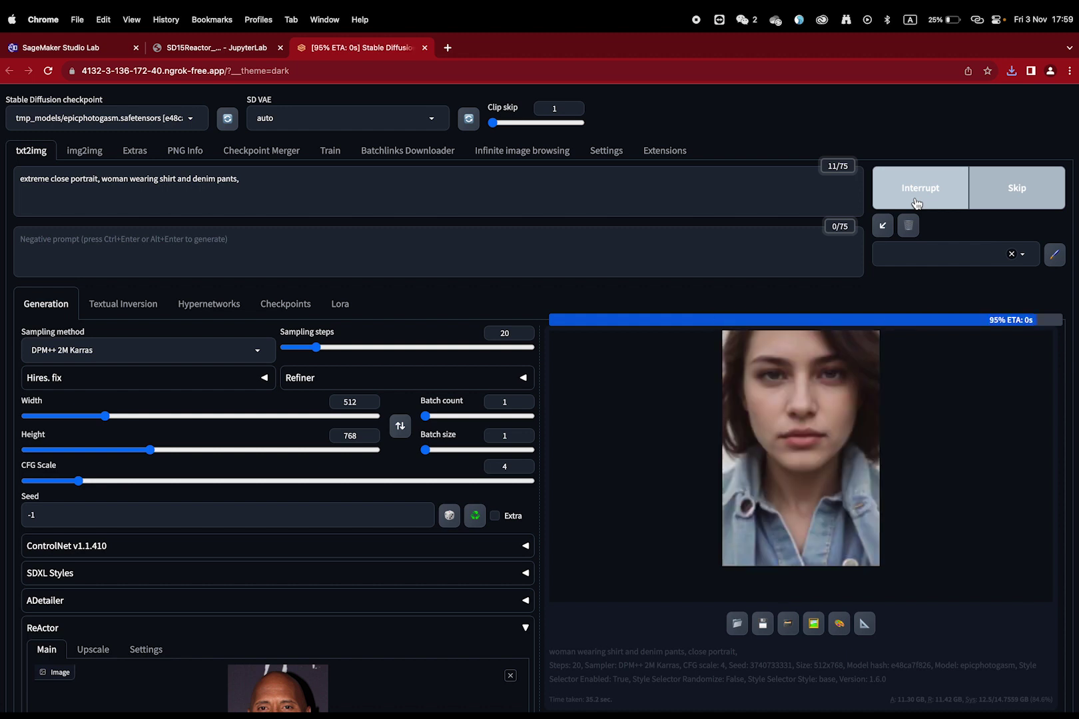
{"action": "left_click", "coordinate": [836, 433]}
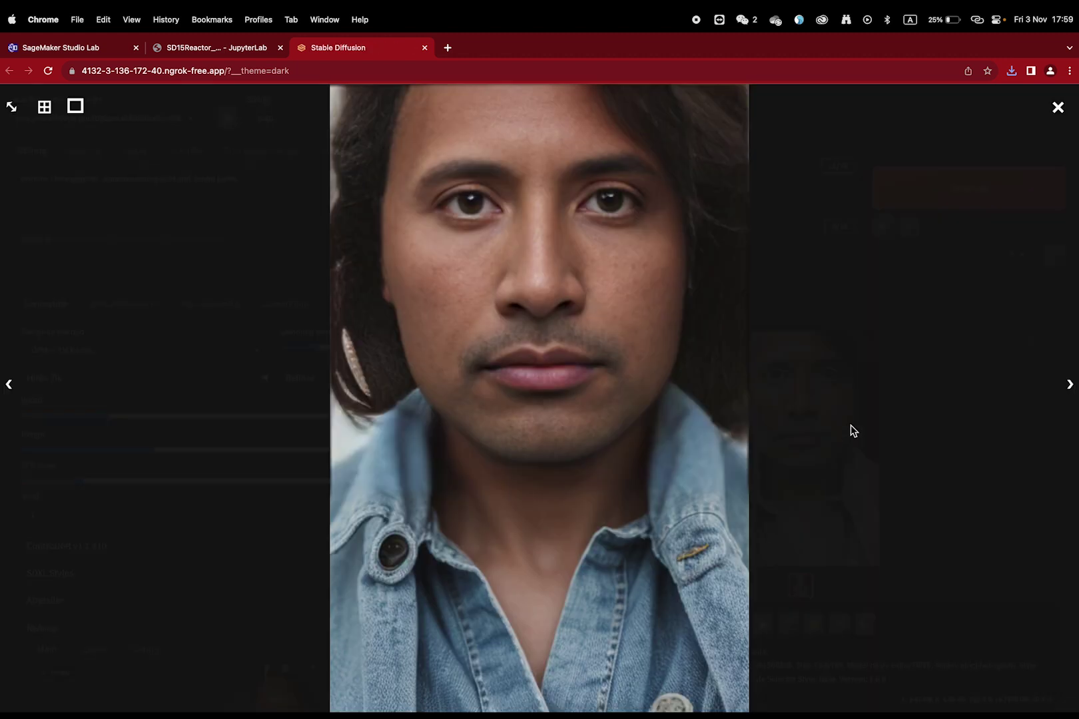
{"action": "left_click", "coordinate": [884, 425]}
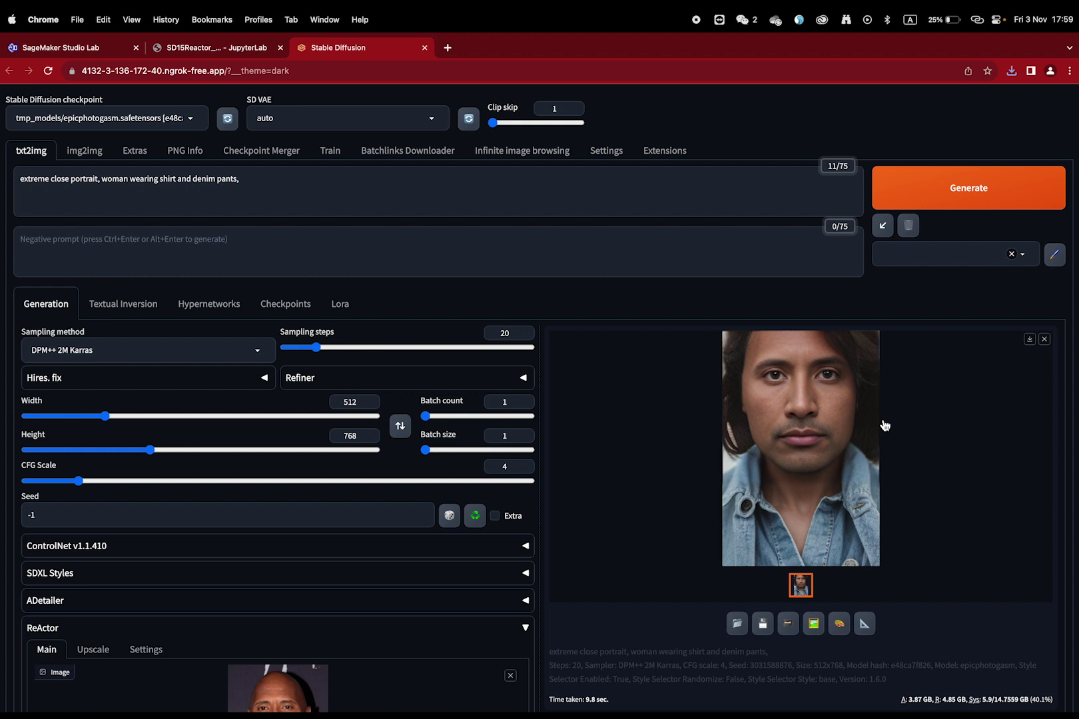
{"action": "scroll", "coordinate": [635, 489], "scroll_direction": "down", "scroll_amount": 2}
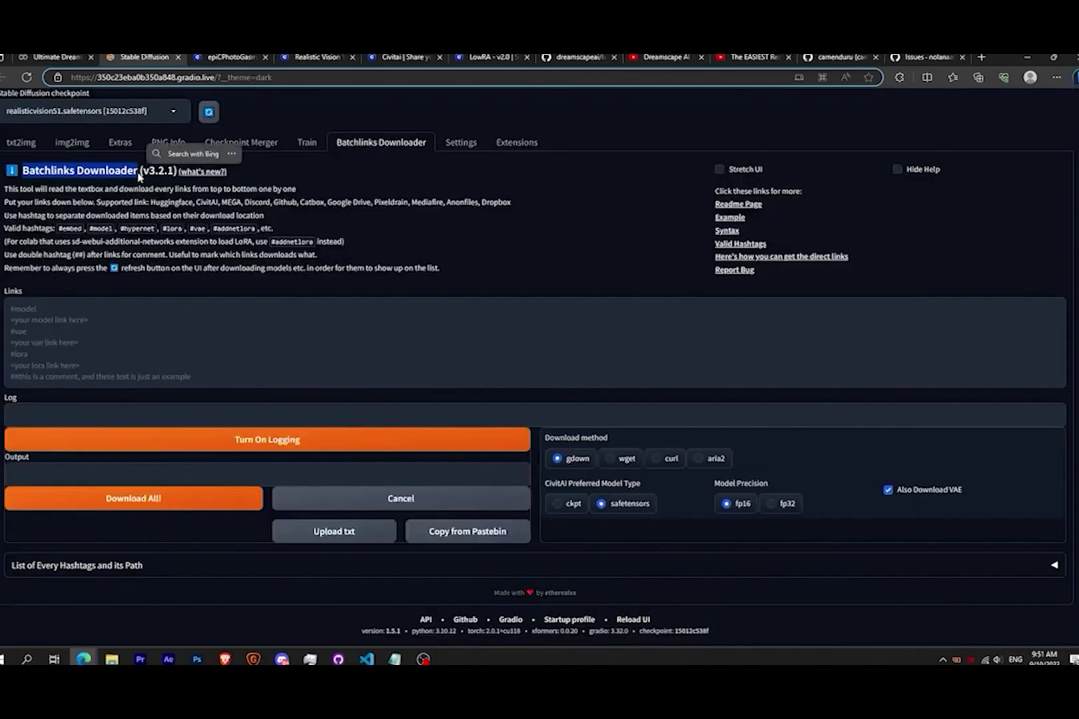
Review Batchlinks' valid hashtags and the table of hashtags with their paths
{"action": "left_click", "coordinate": [138, 175]}
{"action": "left_click_drag", "start_coordinate": [599, 589], "coordinate": [538, 594]}
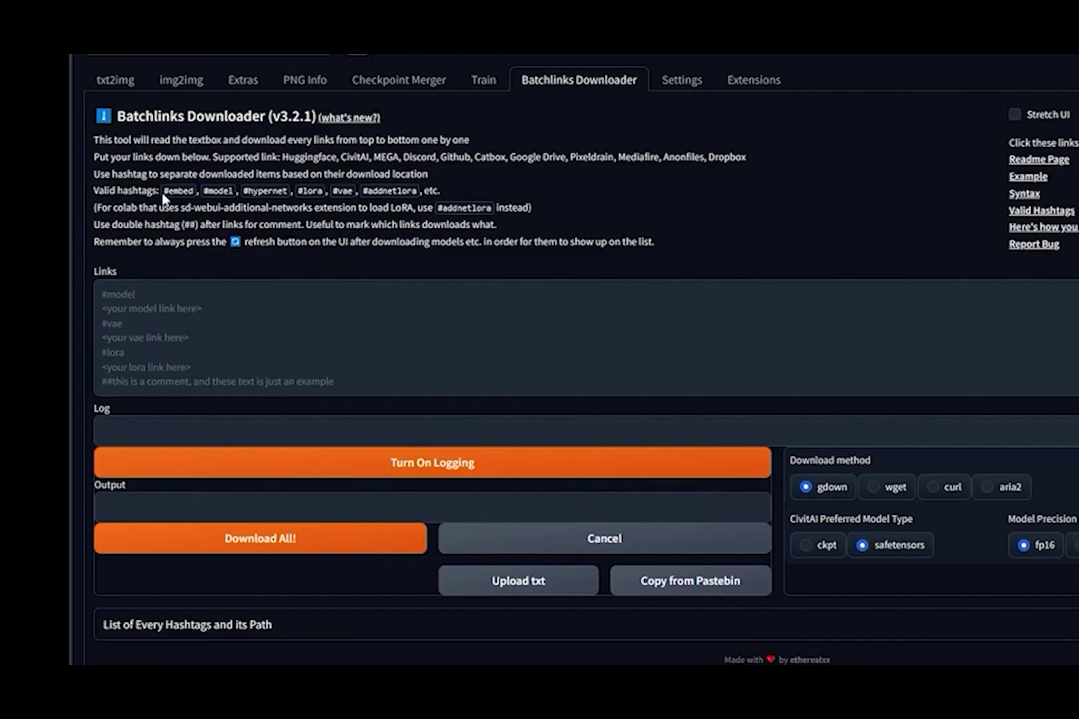
{"action": "left_click_drag", "start_coordinate": [58, 229], "coordinate": [179, 229]}
{"action": "left_click_drag", "start_coordinate": [317, 193], "coordinate": [450, 194]}
{"action": "left_click", "coordinate": [187, 626]}
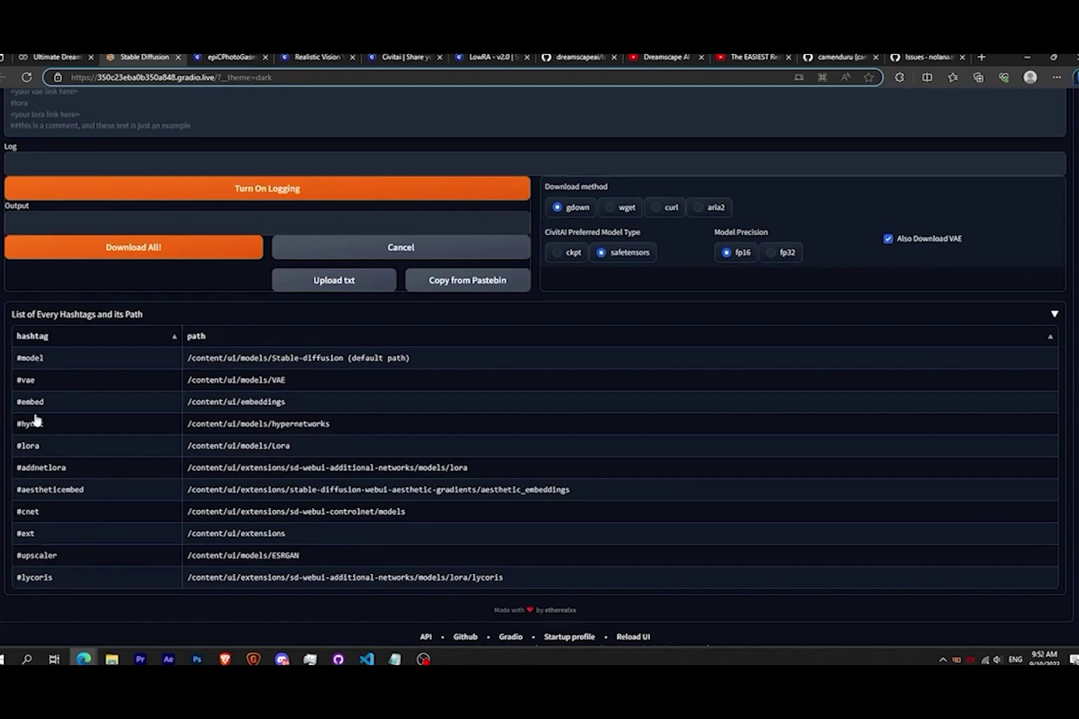
{"action": "left_click", "coordinate": [188, 625]}
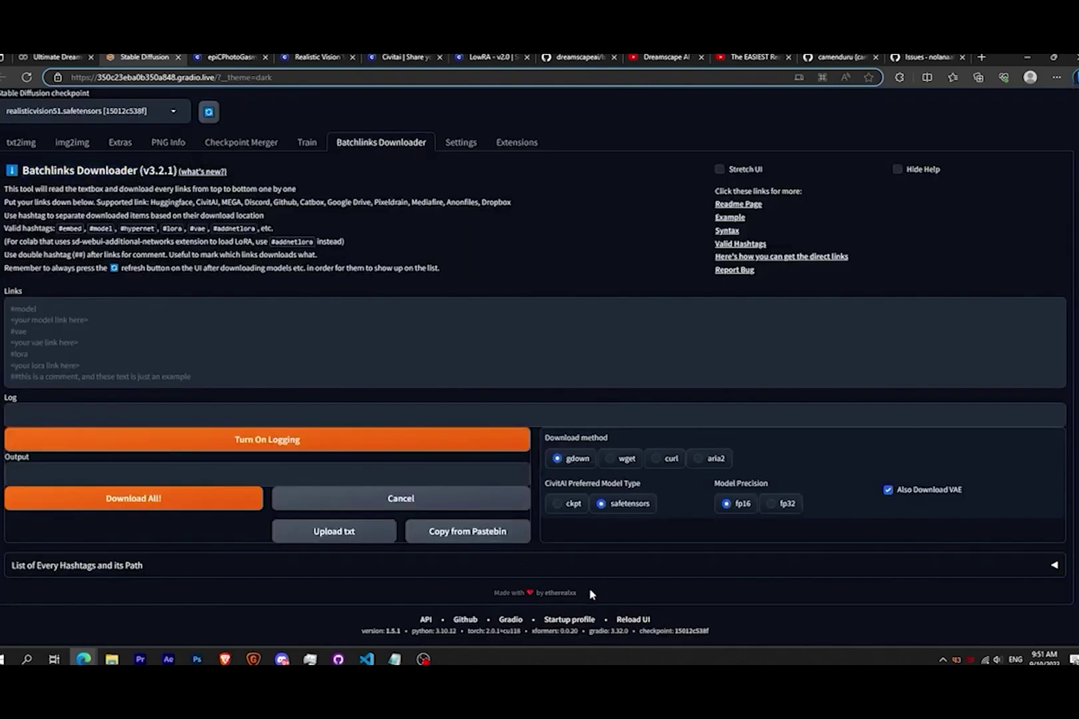
{"action": "left_click_drag", "start_coordinate": [590, 593], "coordinate": [540, 592]}
{"action": "left_click", "coordinate": [62, 238]}
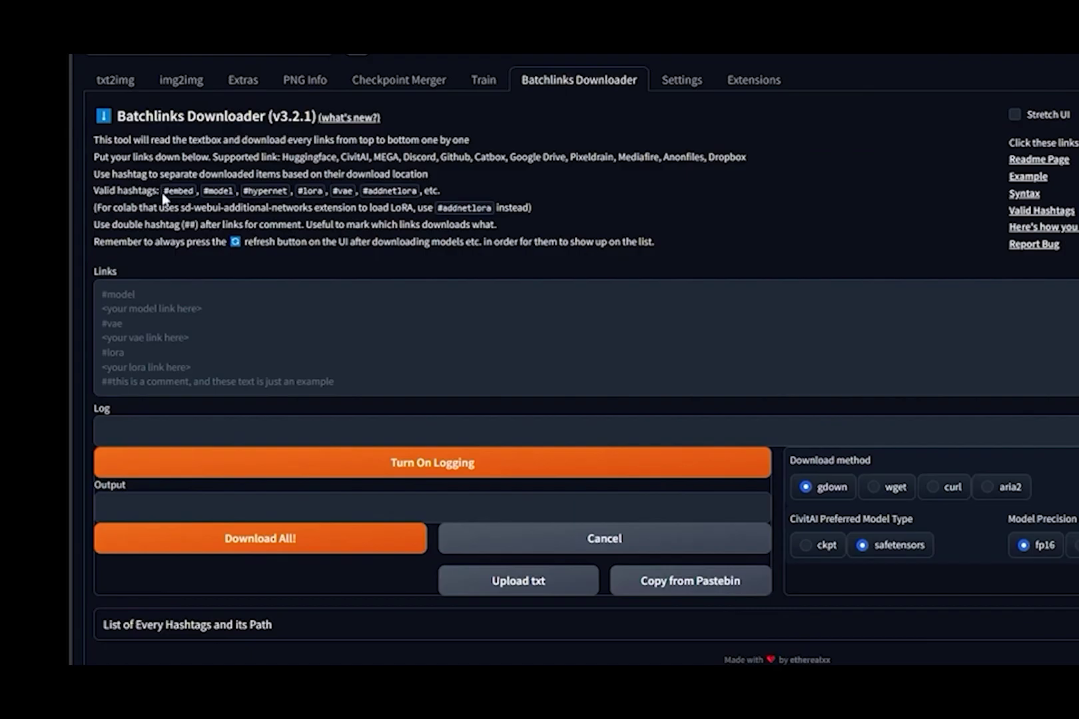
{"action": "left_click_drag", "start_coordinate": [163, 195], "coordinate": [436, 193]}
{"action": "left_click", "coordinate": [189, 630]}
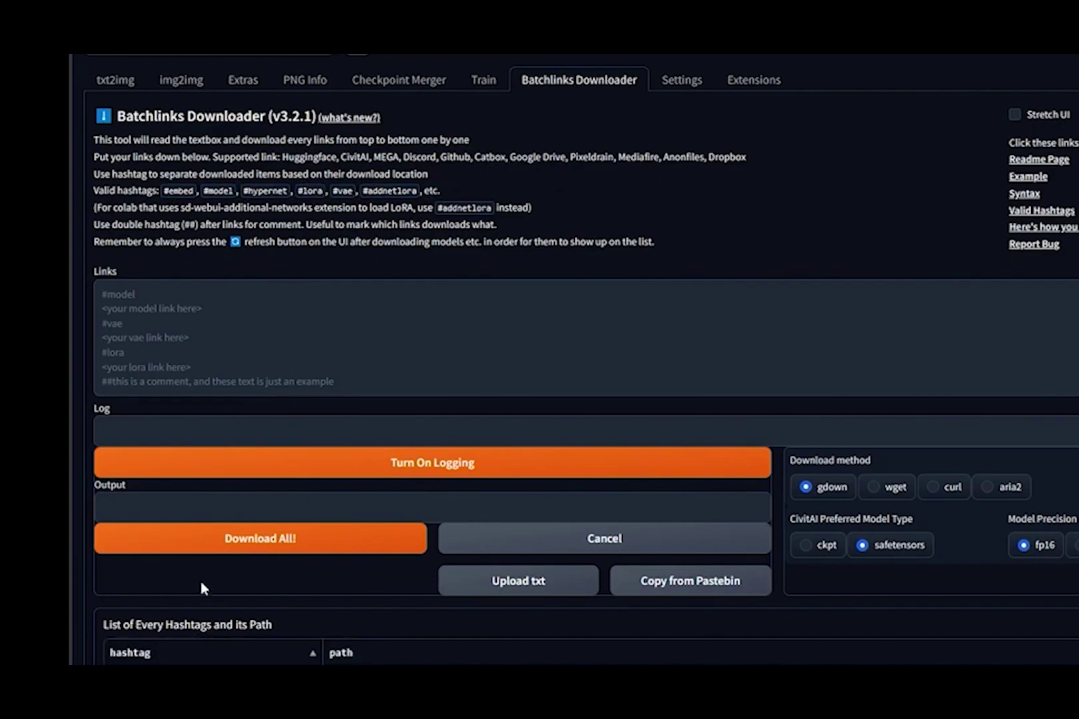
{"action": "scroll", "coordinate": [210, 573], "scroll_direction": "down", "scroll_amount": 5}
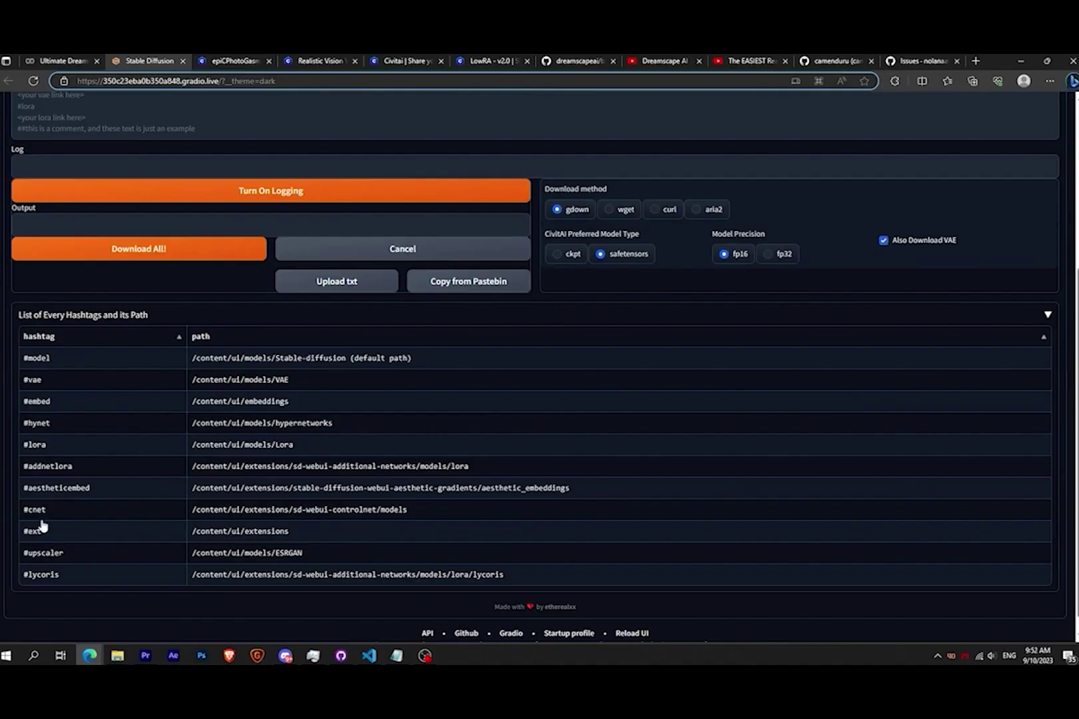
{"action": "scroll", "coordinate": [39, 523], "scroll_direction": "up", "scroll_amount": 3}
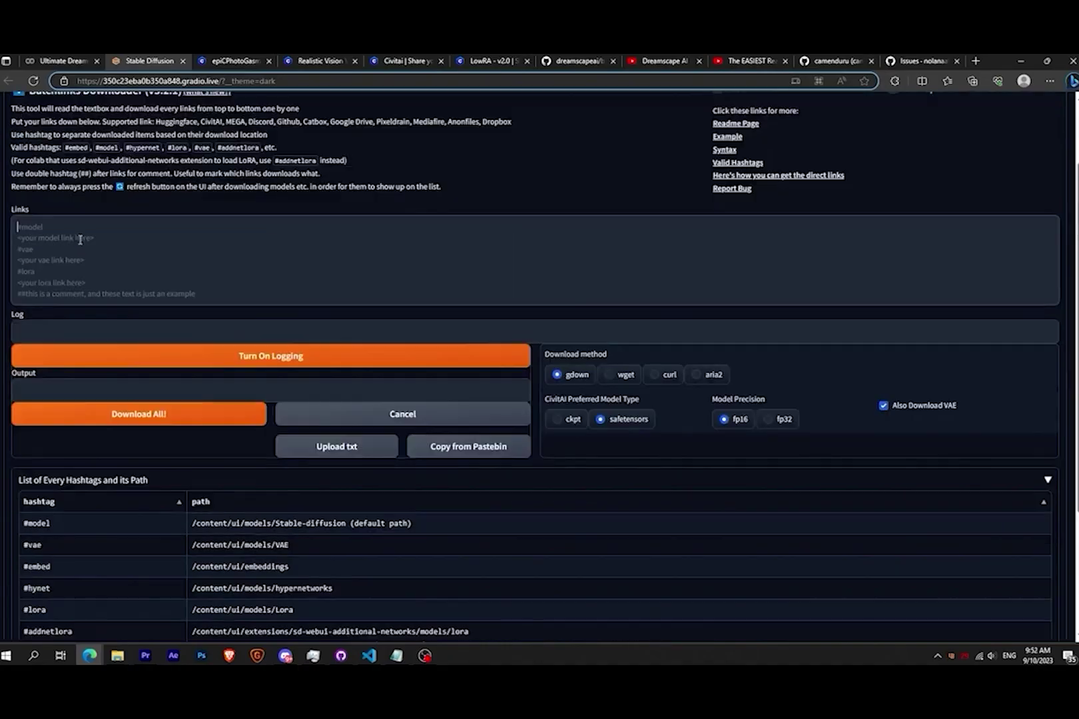
Enter #lora in the Links box and copy LowRA's download link from Civitai
{"action": "left_click", "coordinate": [145, 260]}
{"action": "type", "text": "#lora"}
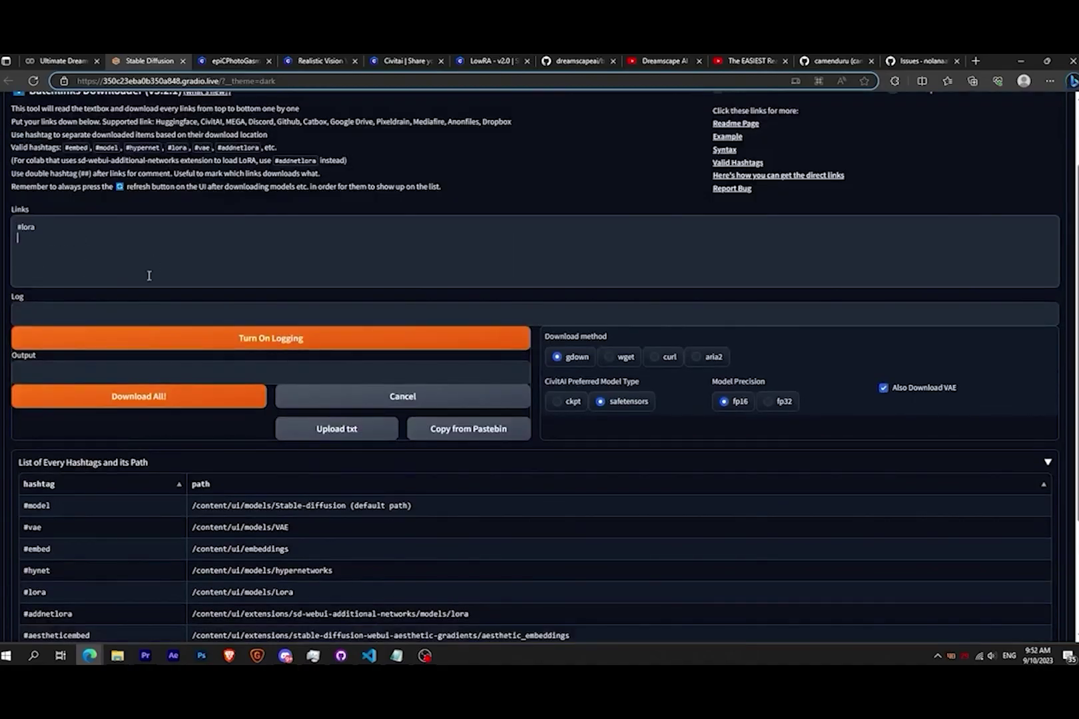
{"action": "left_click", "coordinate": [420, 62]}
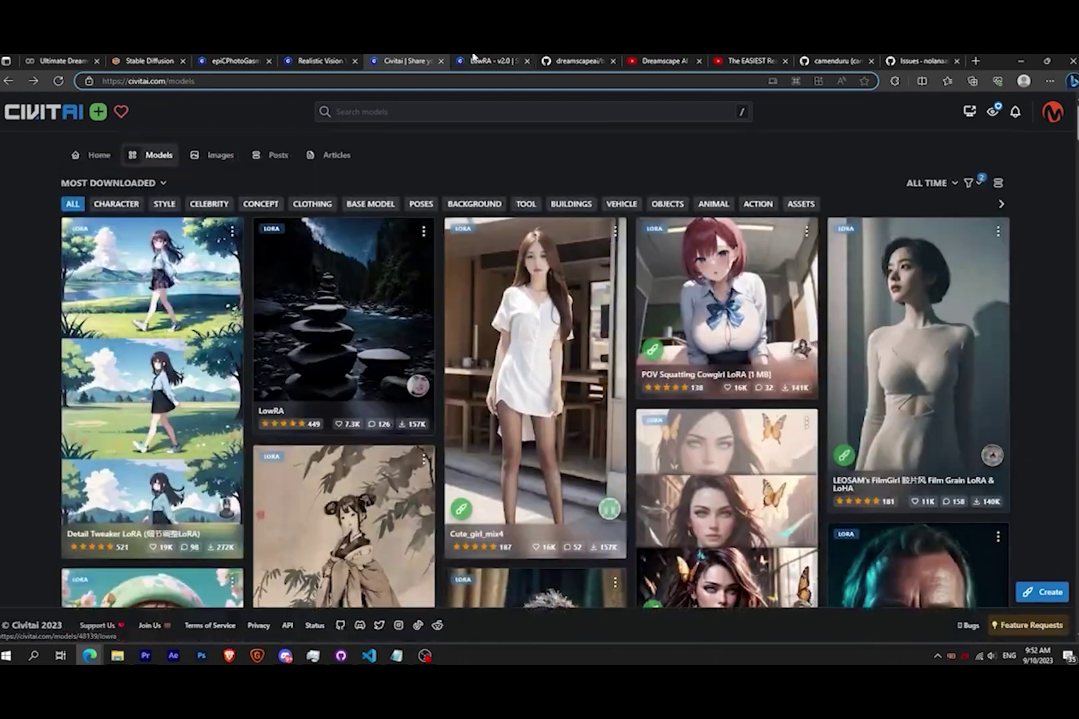
{"action": "left_click", "coordinate": [473, 59]}
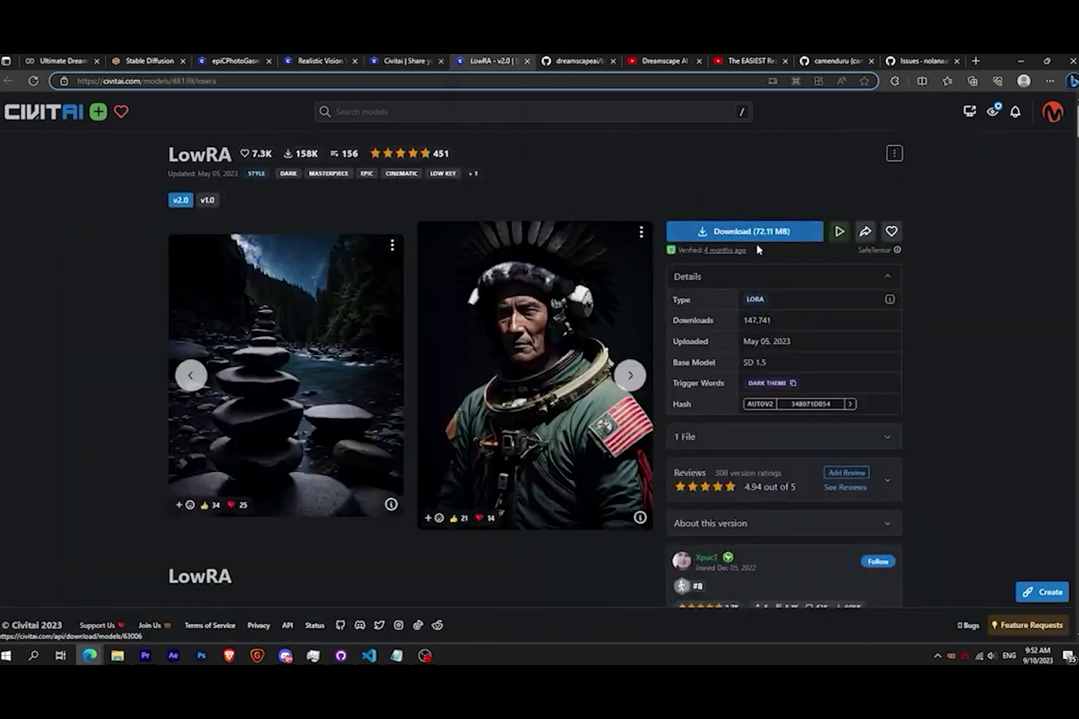
{"action": "right_click", "coordinate": [728, 237]}
{"action": "left_click", "coordinate": [772, 336]}
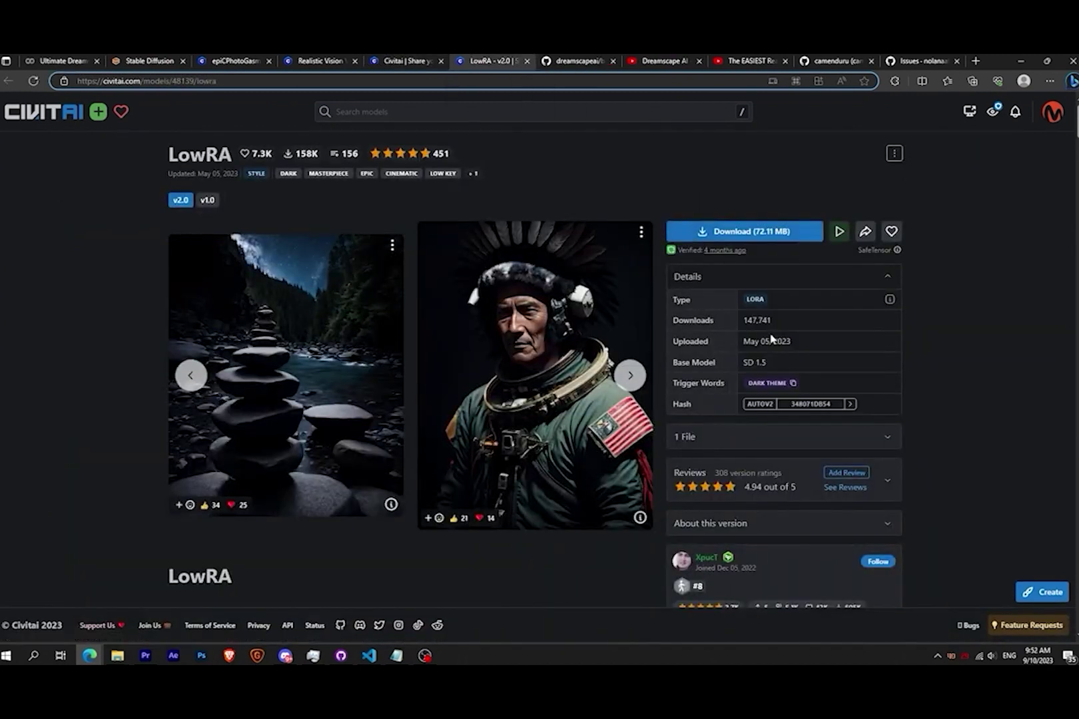
Paste the LowRA download link under #lora in the Batchlinks Links box
{"action": "left_click", "coordinate": [153, 61]}
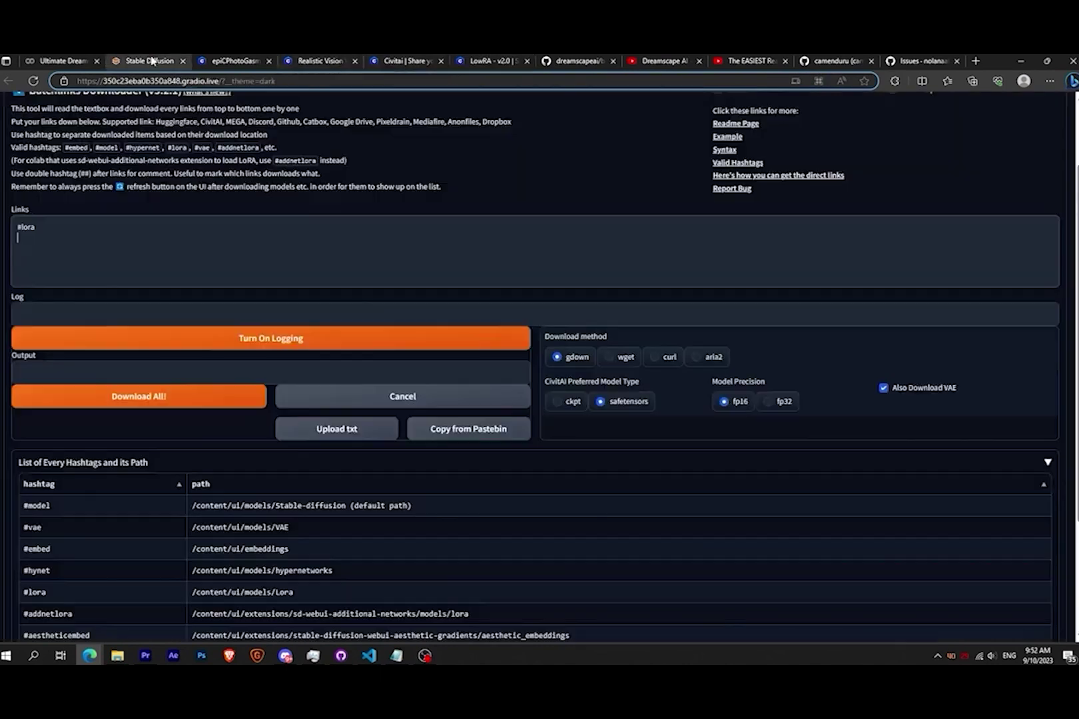
{"action": "right_click", "coordinate": [36, 238]}
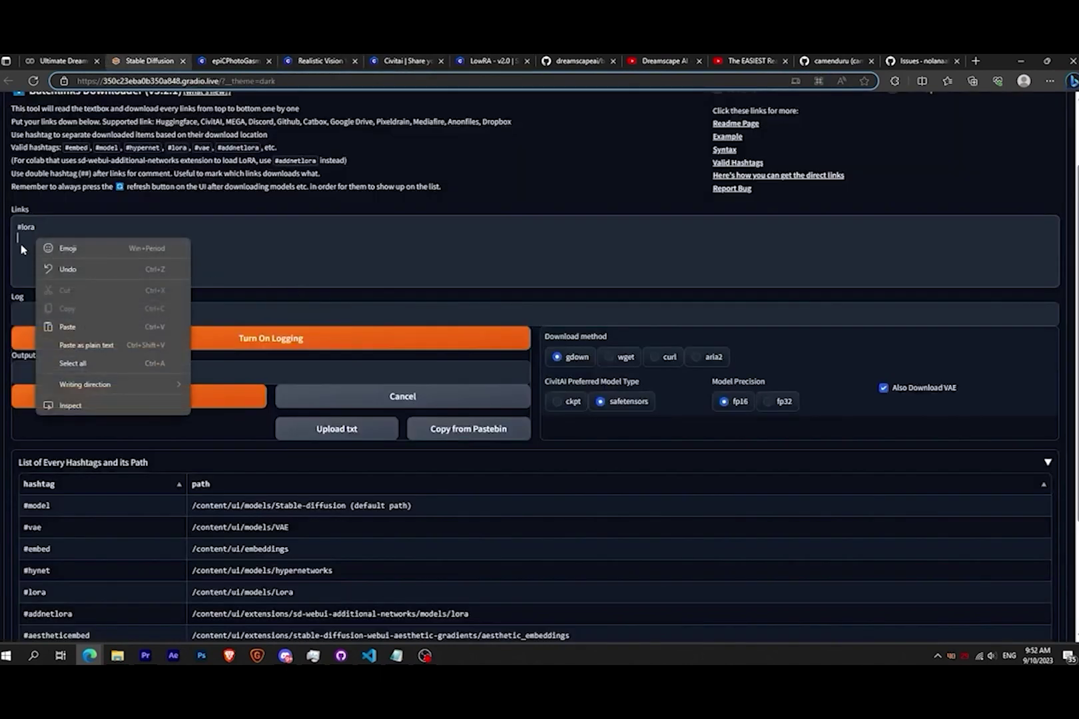
{"action": "left_click", "coordinate": [63, 329]}
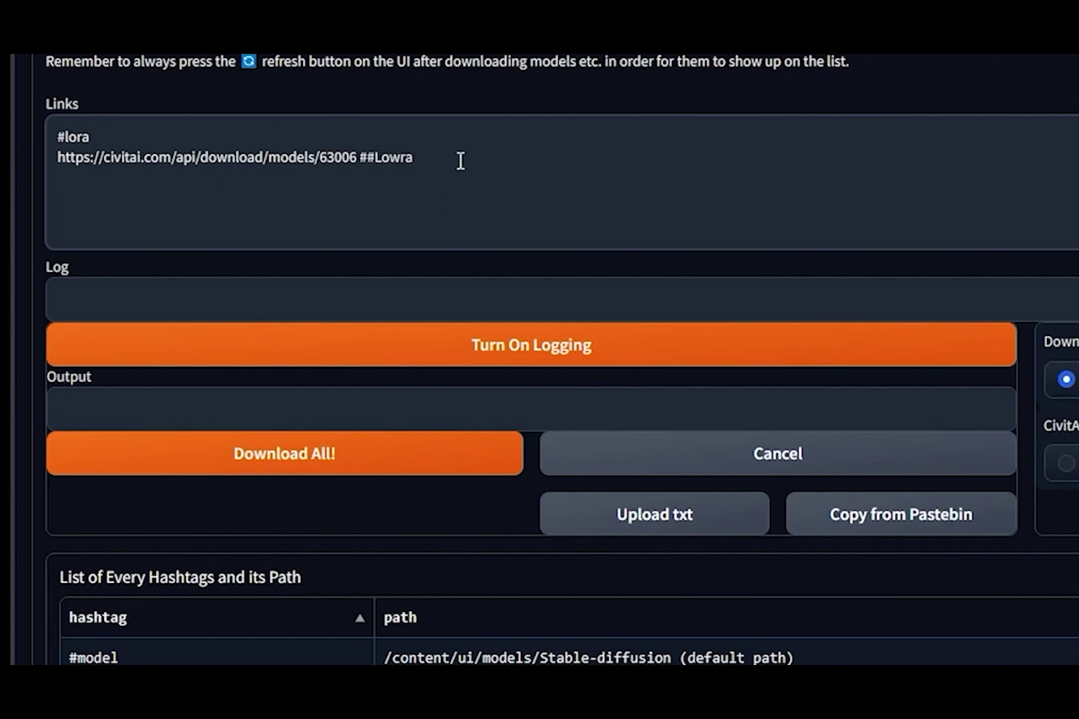
{"action": "left_click_drag", "start_coordinate": [458, 161], "coordinate": [12, 168]}
{"action": "left_click", "coordinate": [311, 206]}
Select the remaining LoRA links in the Notepad list for copying
{"action": "key", "text": "alt+Tab"}
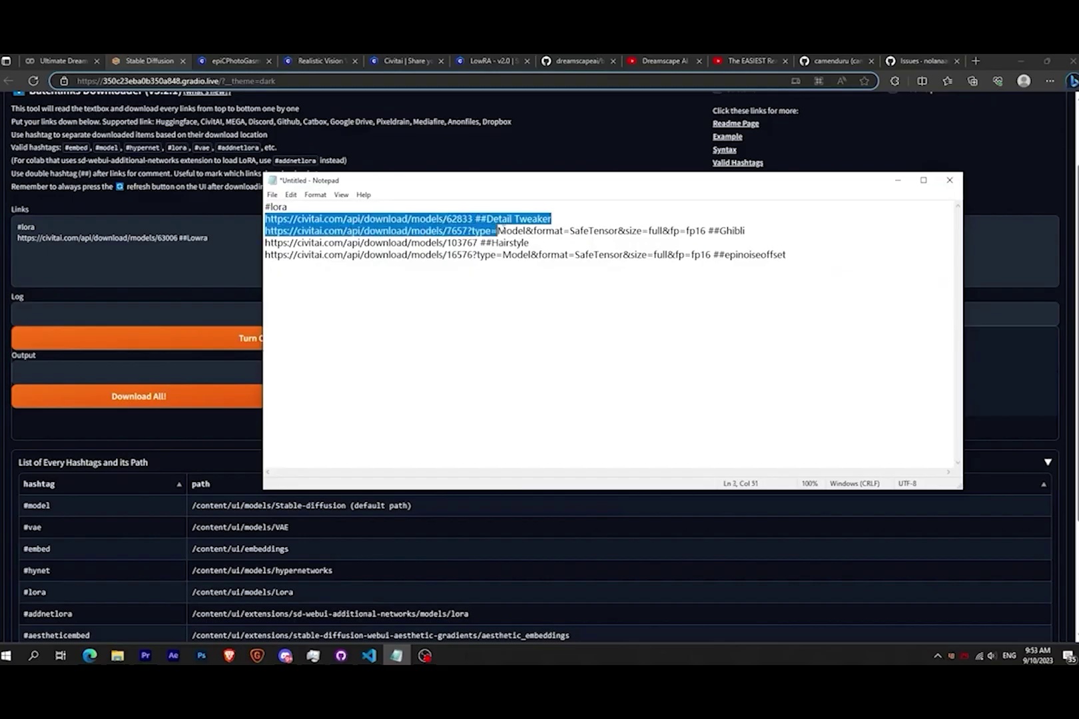
{"action": "left_click", "coordinate": [459, 219]}
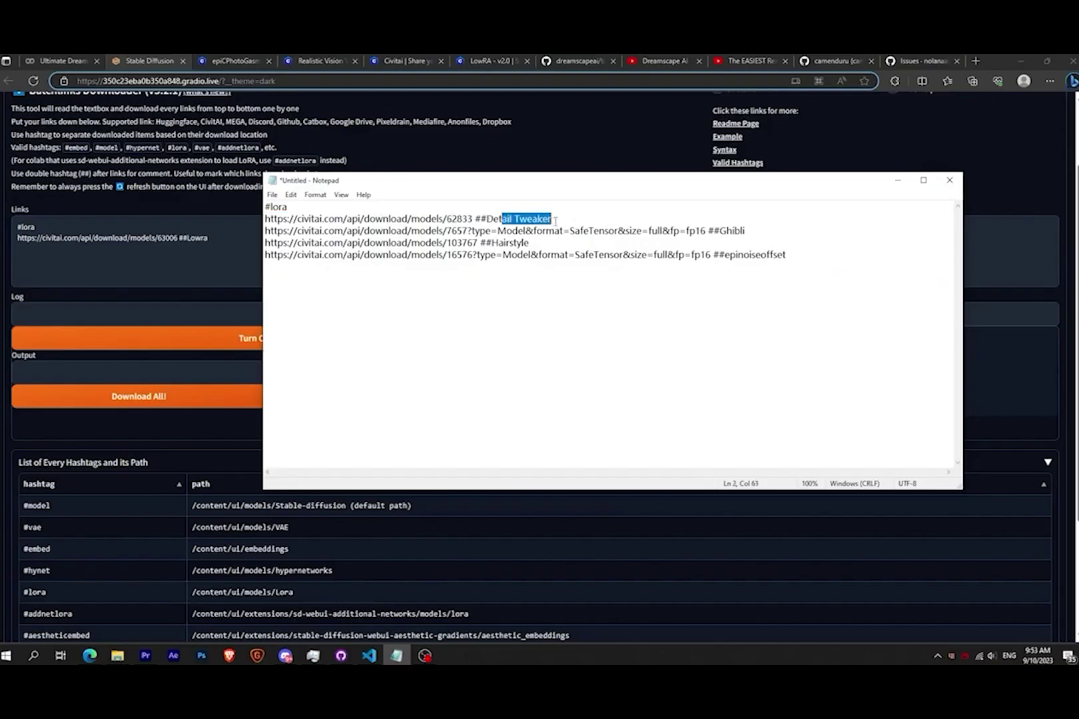
{"action": "left_click", "coordinate": [813, 261]}
{"action": "left_click_drag", "start_coordinate": [813, 261], "coordinate": [255, 216]}
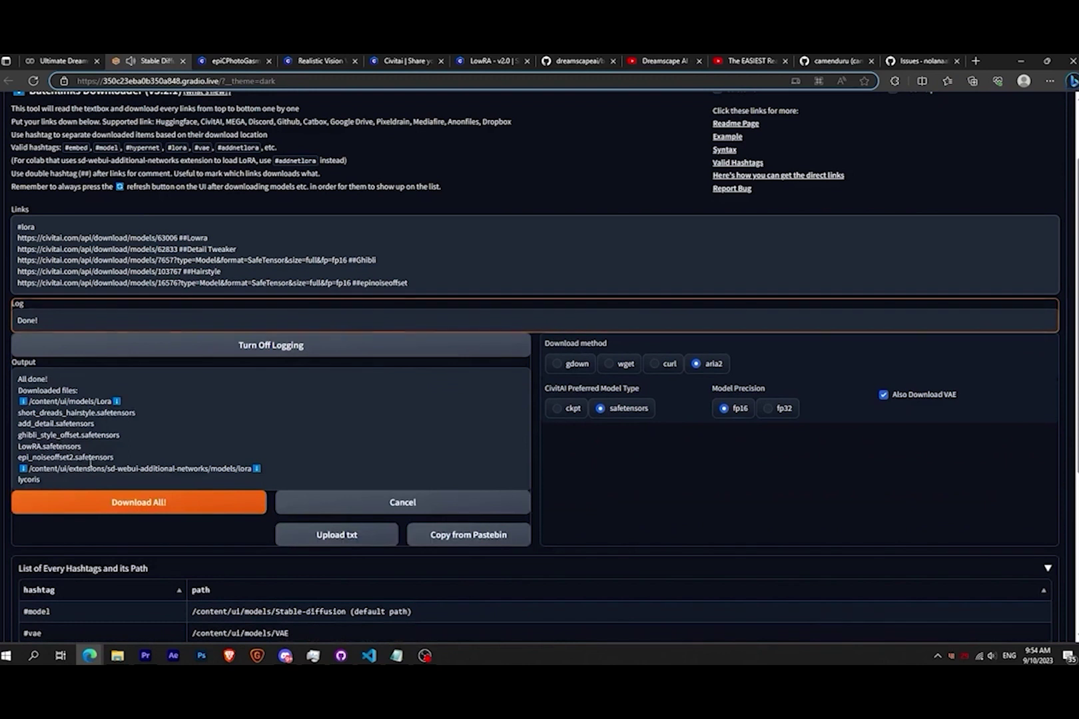
{"action": "scroll", "coordinate": [276, 380], "scroll_direction": "up", "scroll_amount": 2}
Add add_detail, epi_noiseoffset2, ghibli_style_offset and short_dreads_hairstyle LoRAs to the txt2img prompt
{"action": "left_click", "coordinate": [28, 160]}
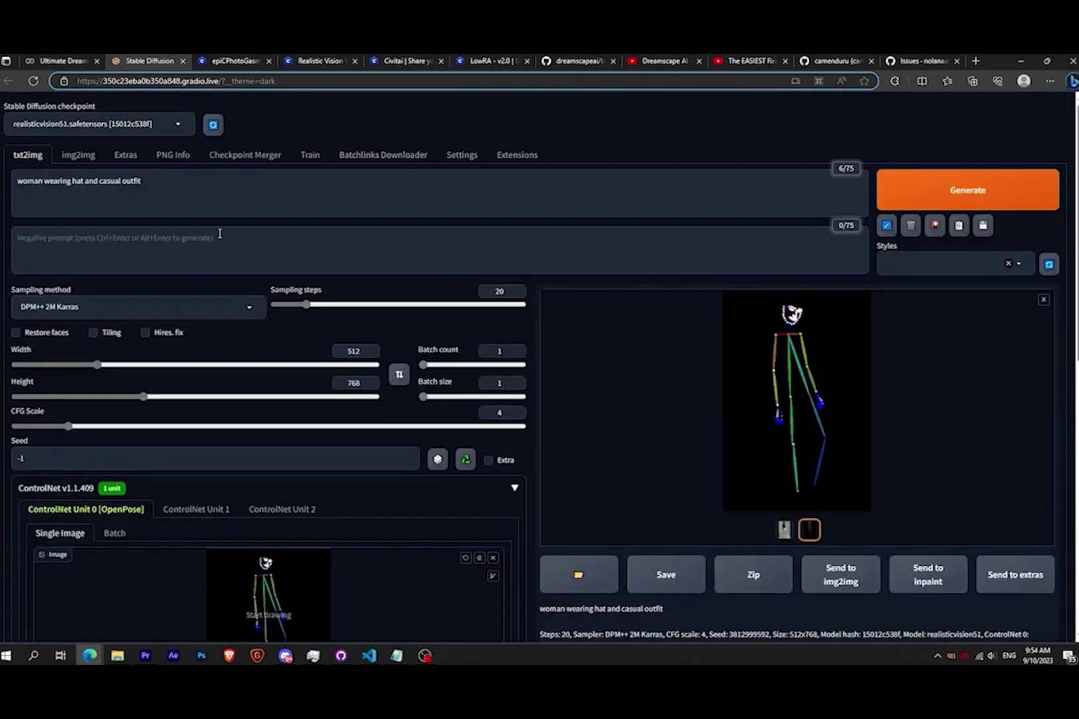
{"action": "left_click", "coordinate": [935, 227]}
{"action": "left_click", "coordinate": [96, 413]}
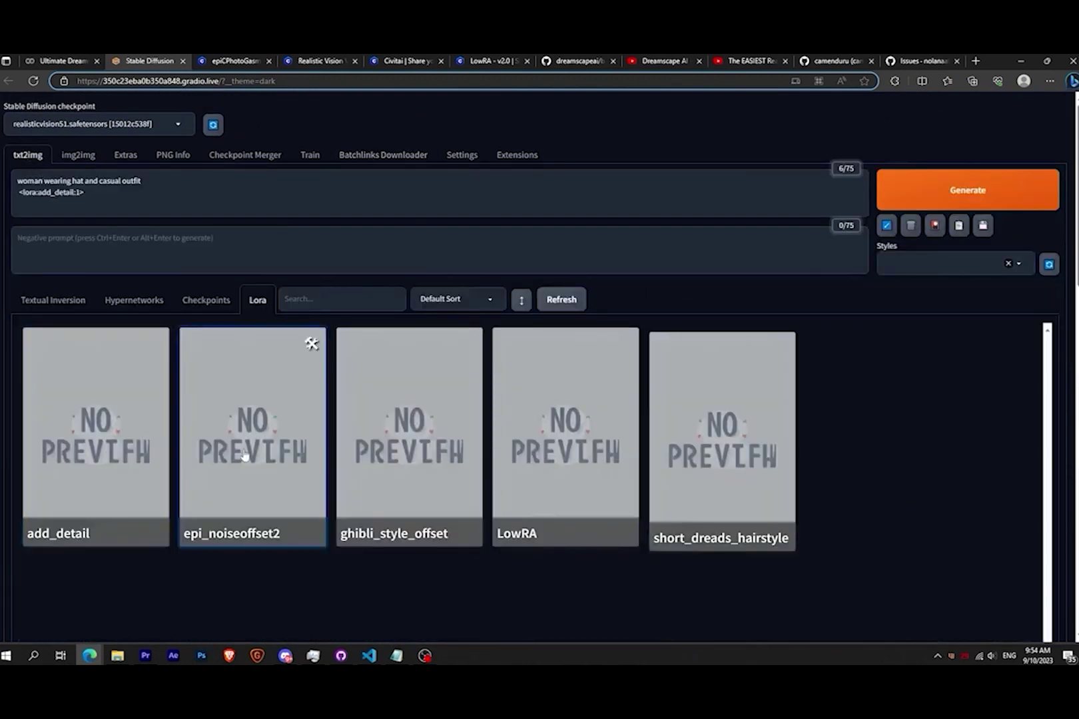
{"action": "left_click", "coordinate": [311, 345]}
{"action": "left_click", "coordinate": [410, 432]}
{"action": "left_click", "coordinate": [745, 426]}
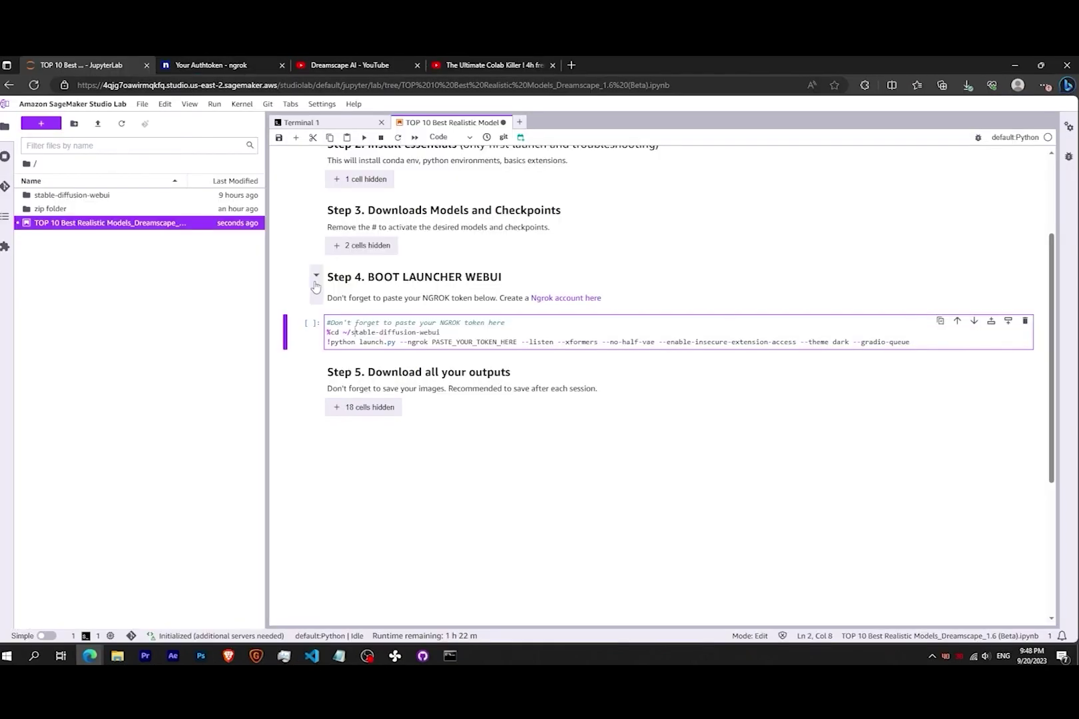
Collapse Step 4 and expand Step 5 to review the download-and-compress cell
{"action": "left_click", "coordinate": [315, 279]}
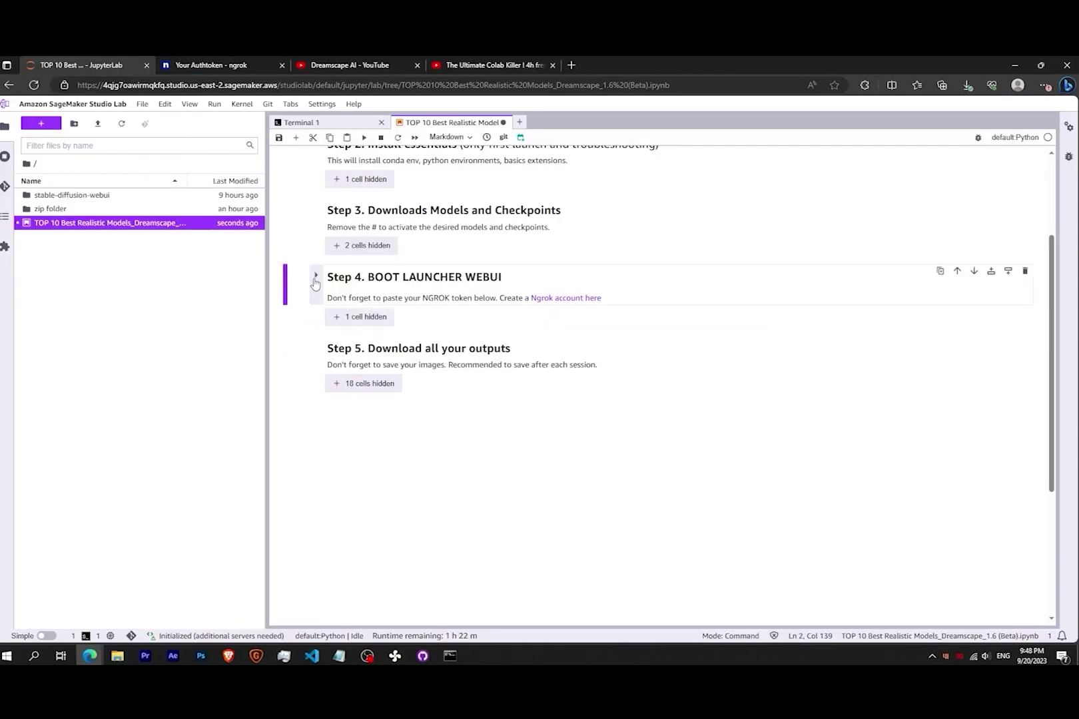
{"action": "left_click", "coordinate": [316, 348]}
{"action": "scroll", "coordinate": [460, 366], "scroll_direction": "down", "scroll_amount": 2}
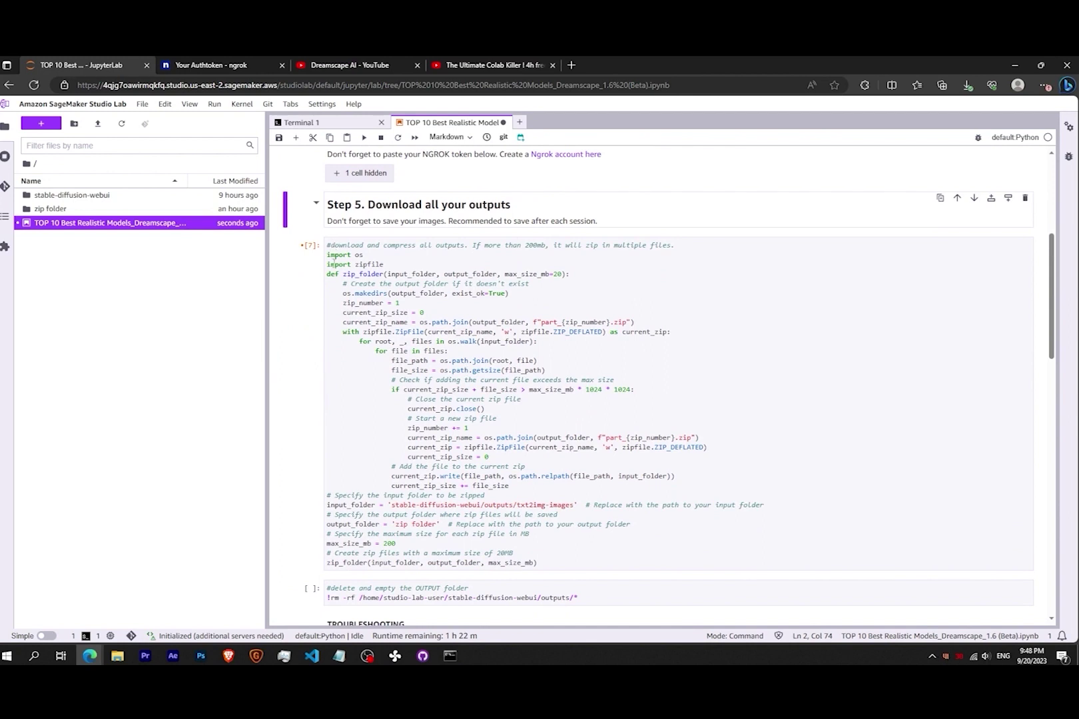
{"action": "left_click_drag", "start_coordinate": [354, 245], "coordinate": [462, 247]}
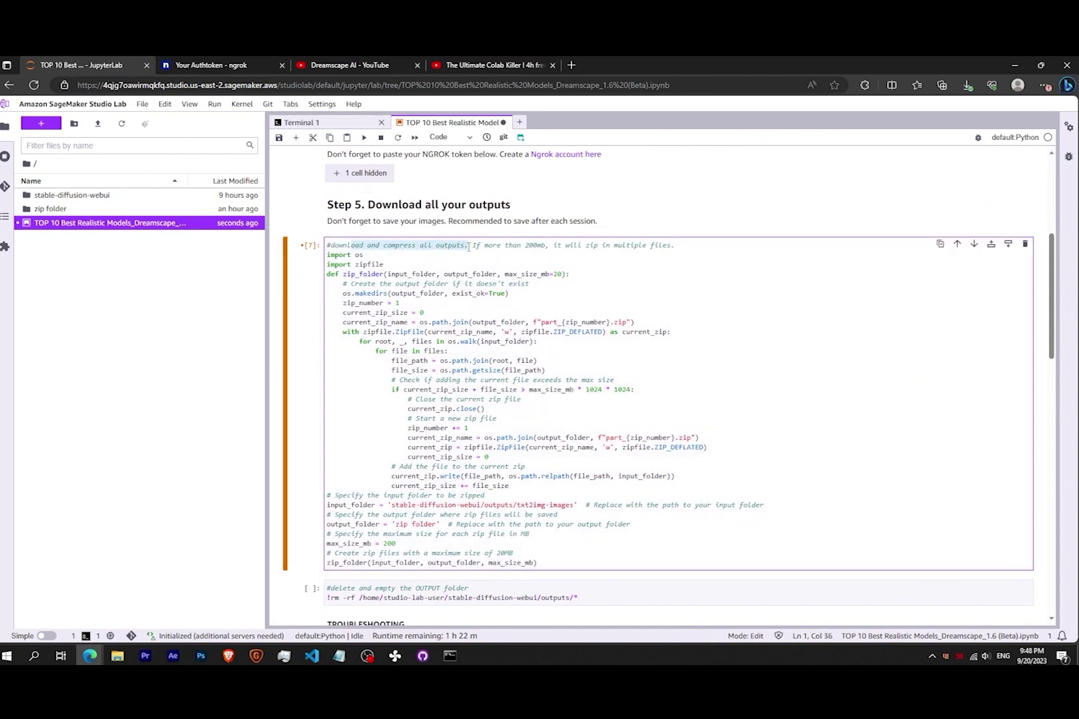
{"action": "left_click", "coordinate": [468, 247]}
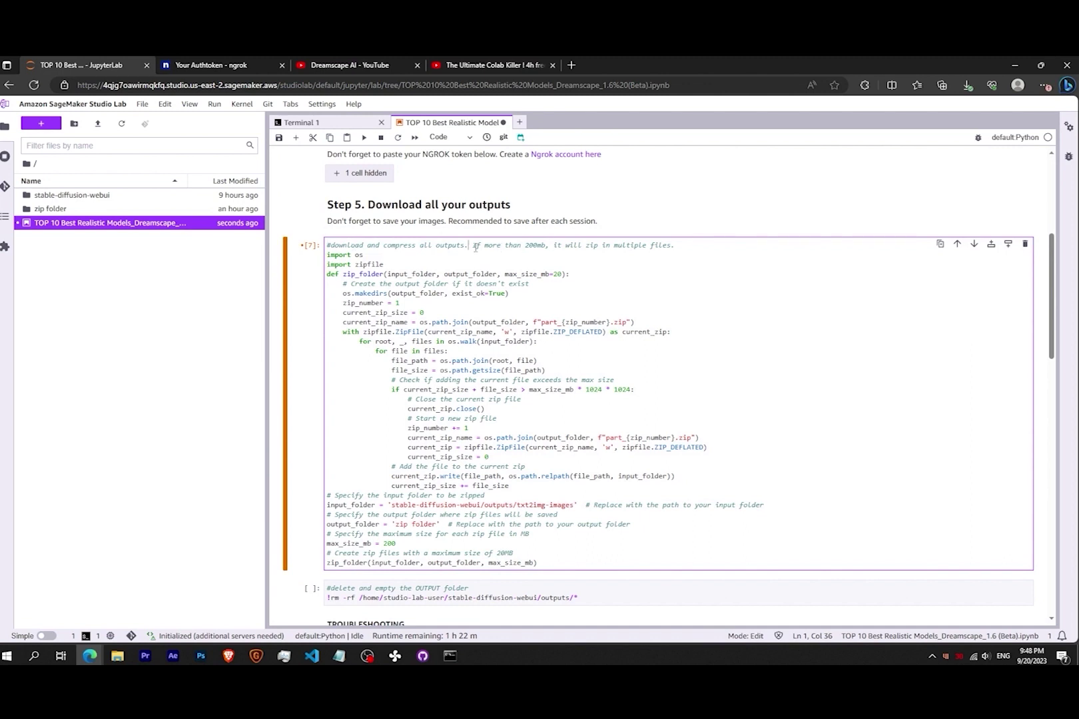
{"action": "left_click_drag", "start_coordinate": [475, 248], "coordinate": [676, 246]}
{"action": "left_click", "coordinate": [676, 247]}
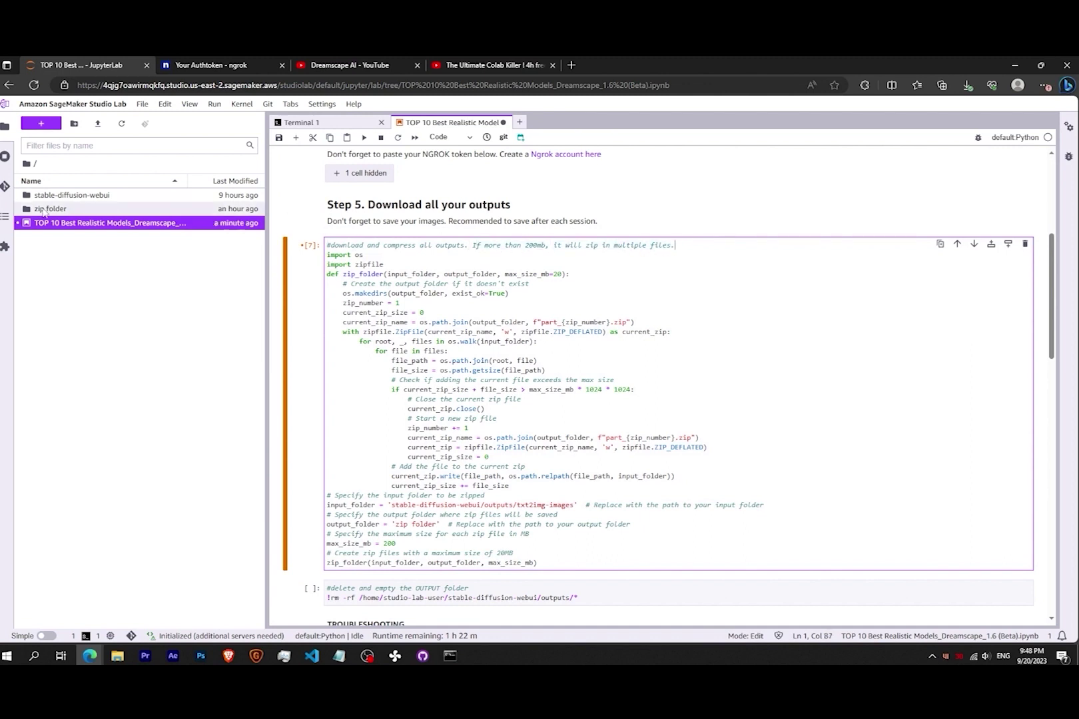
Open the zip folder holding part_1.zip and part_2.zip, then collapse Step 5
{"action": "double_click", "coordinate": [44, 209]}
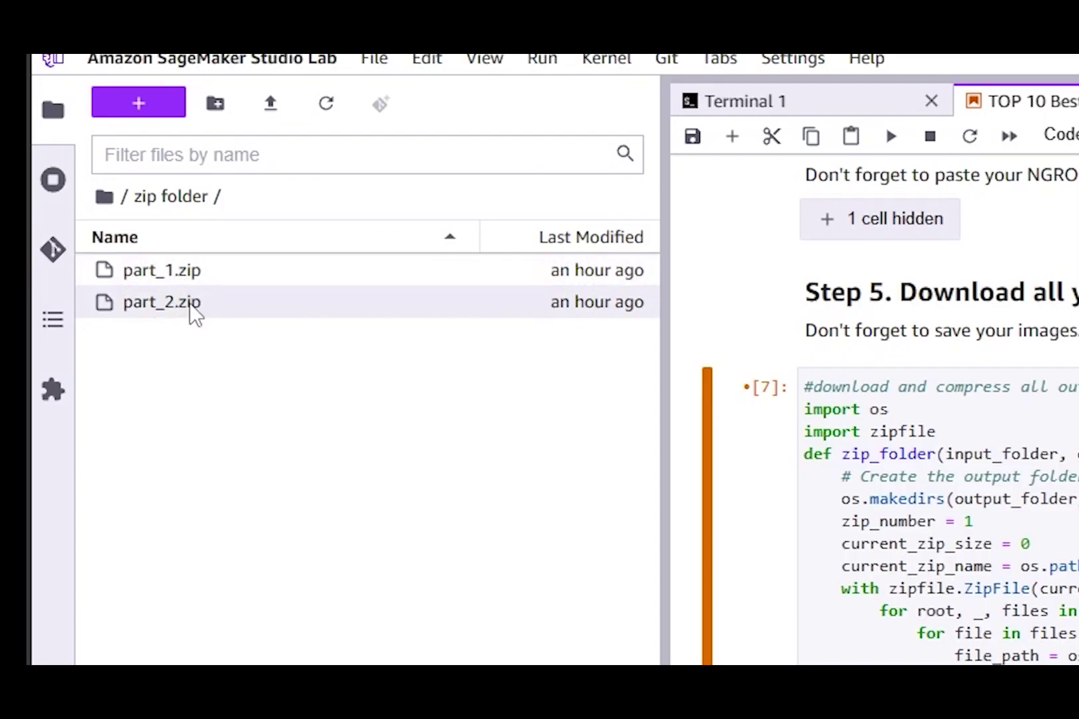
{"action": "mouse_move", "coordinate": [63, 211]}
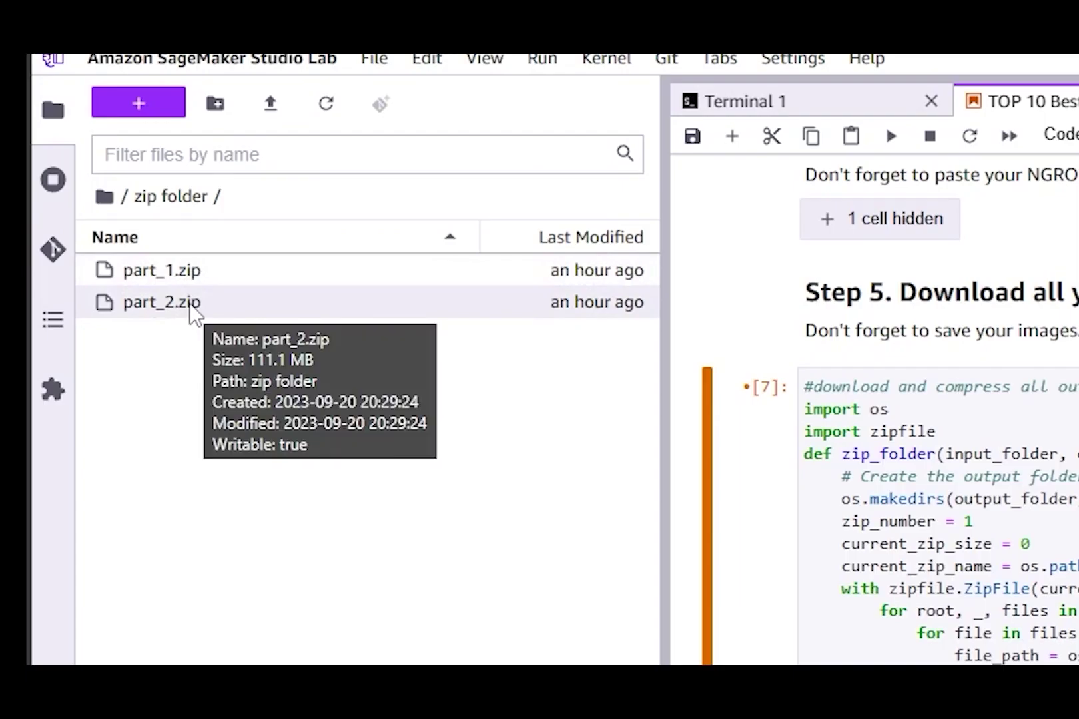
{"action": "left_click", "coordinate": [778, 289]}
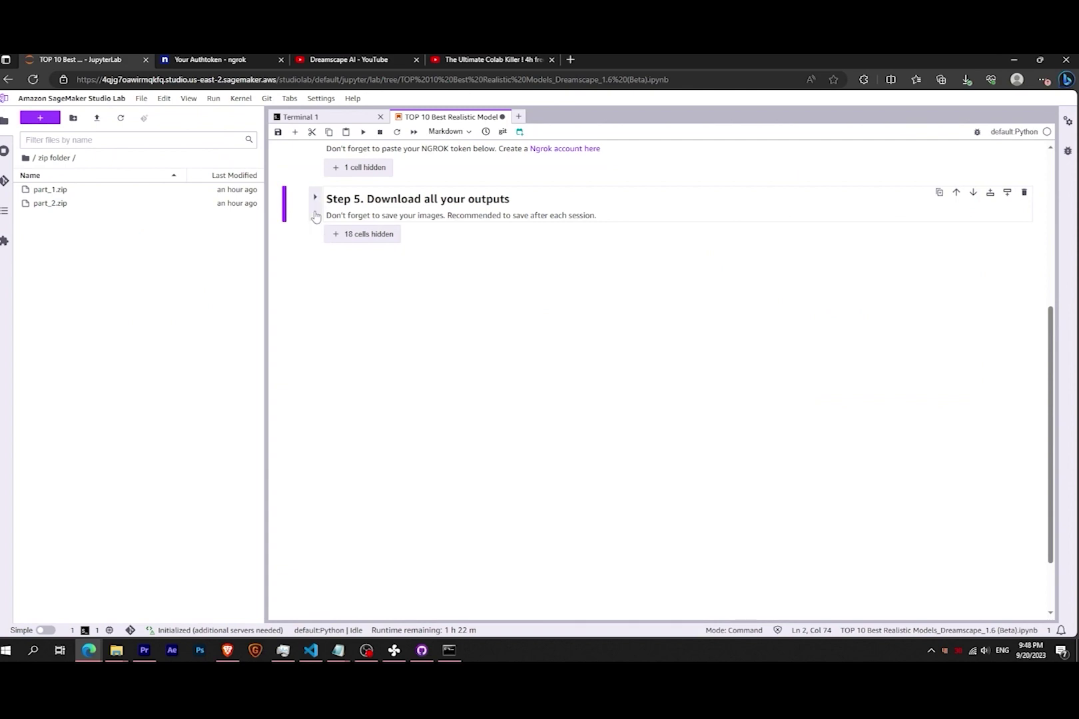